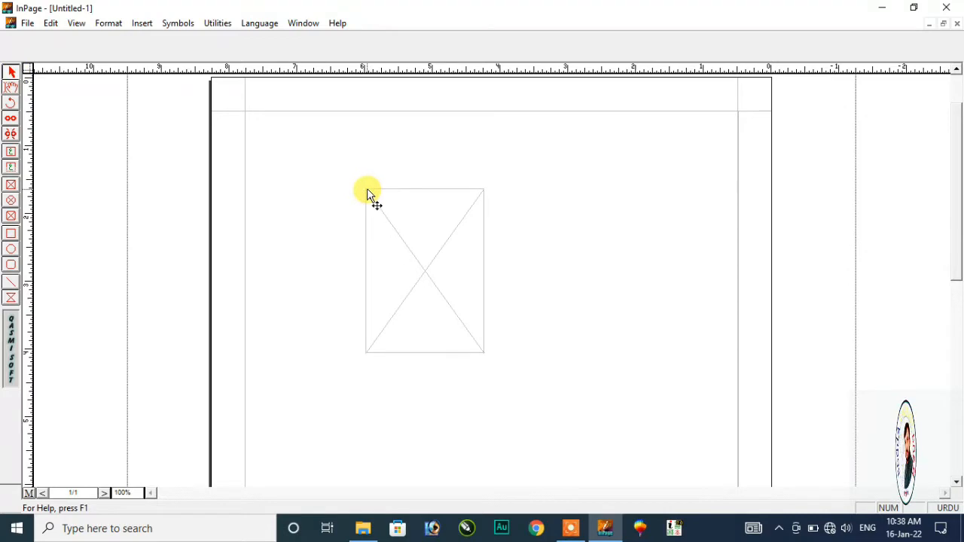
- Move the empty picture frame slightly up and to the right, toward the page centre
left_click(368, 192)
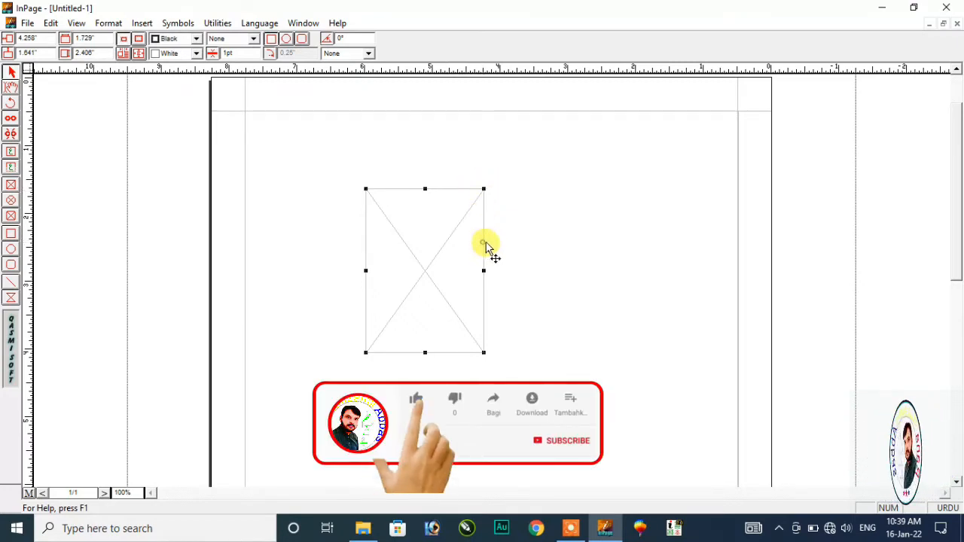
left_click_drag(485, 249, 536, 242)
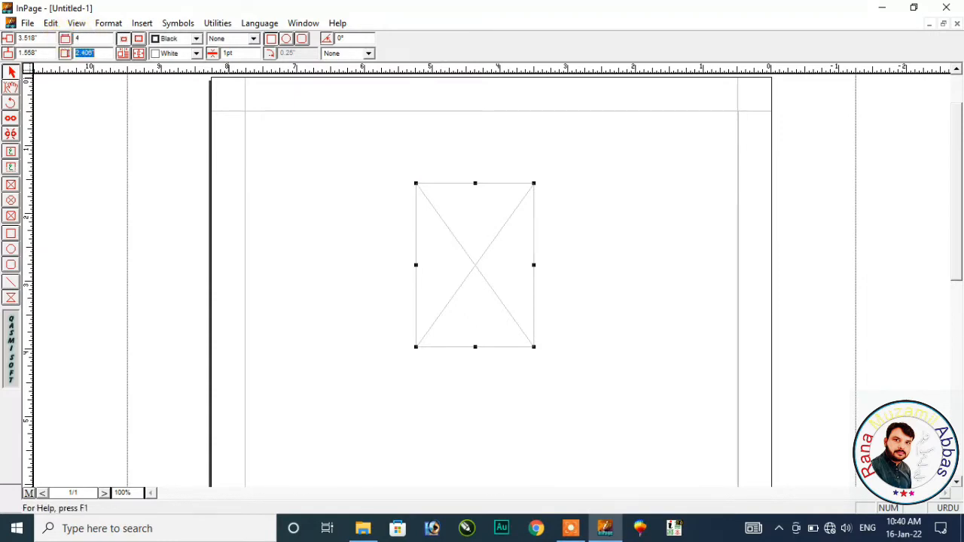
- Resize the frame to 4 by 5 inches and move it up near the page top
key("Return")
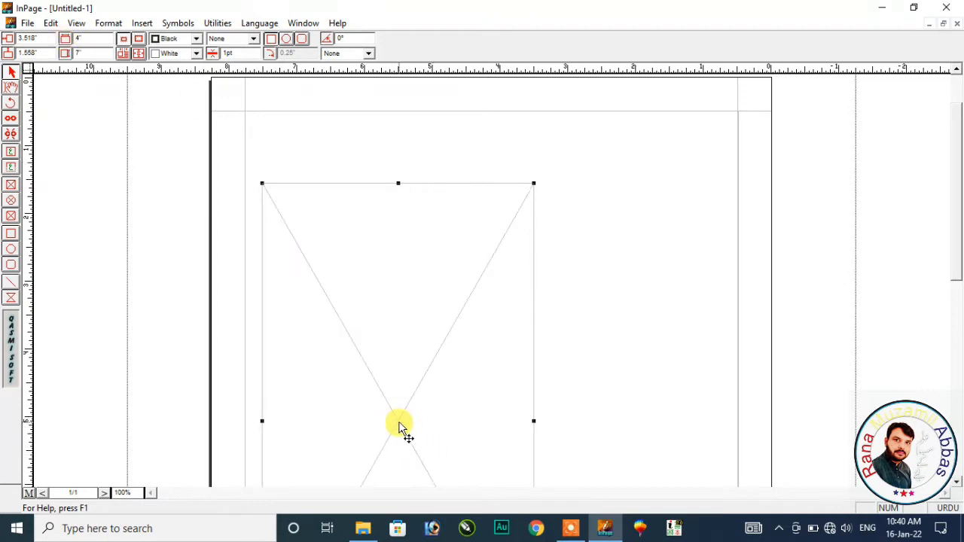
left_click_drag(400, 426, 496, 387)
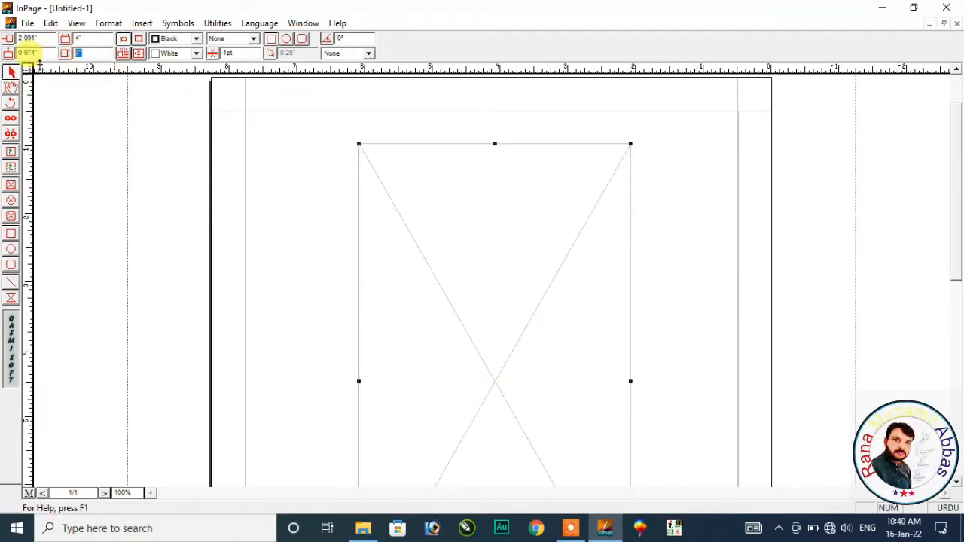
key("Return")
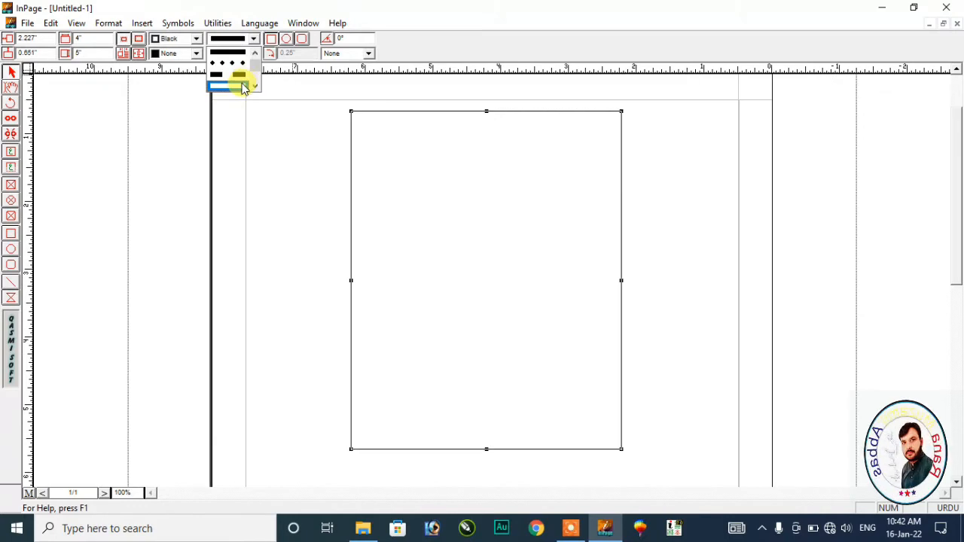
left_click(241, 83)
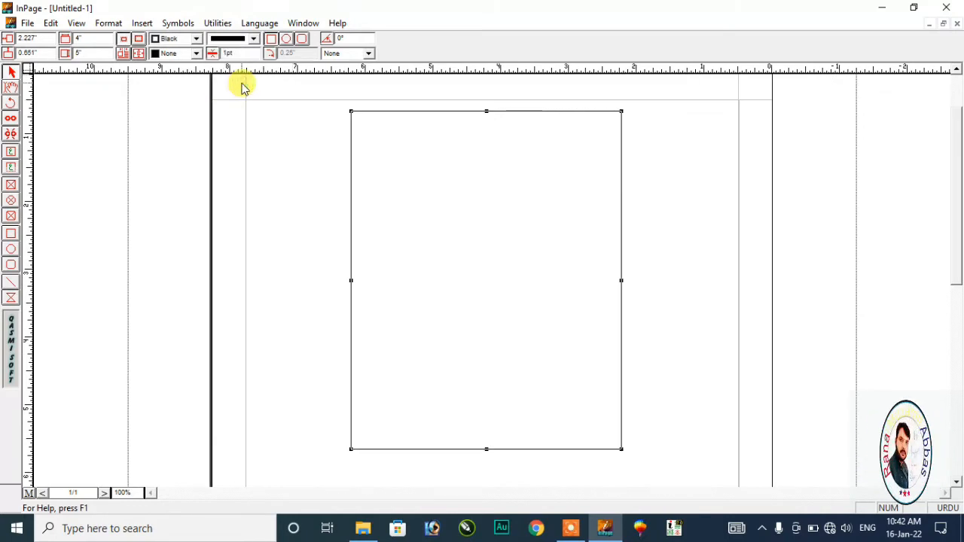
- Give the box a dotted border and set its width to 7pt
left_click(255, 39)
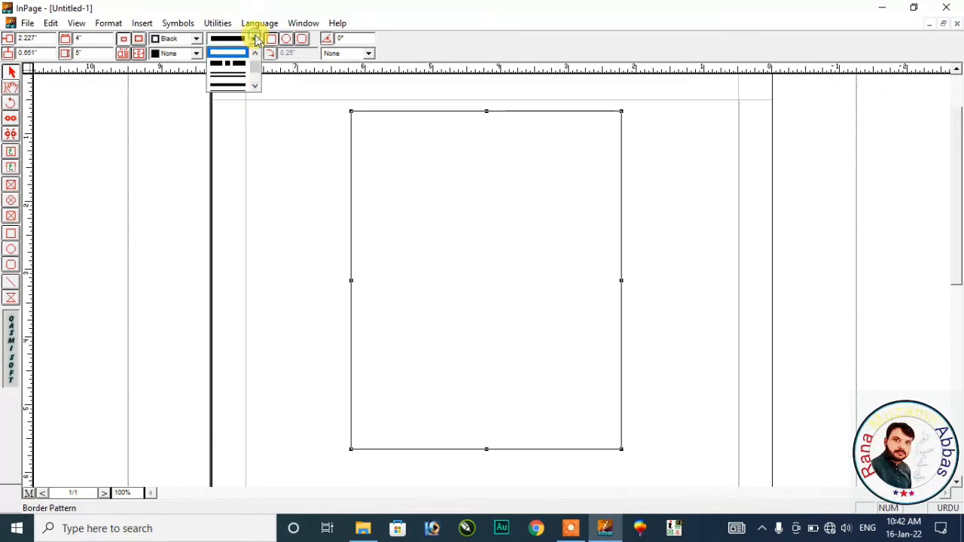
scroll(235, 76, "up", 2)
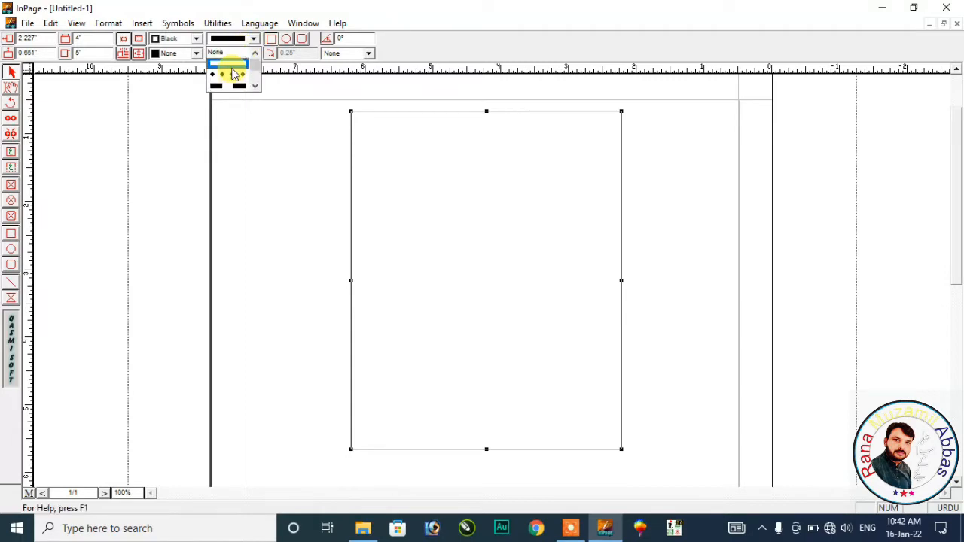
left_click(235, 76)
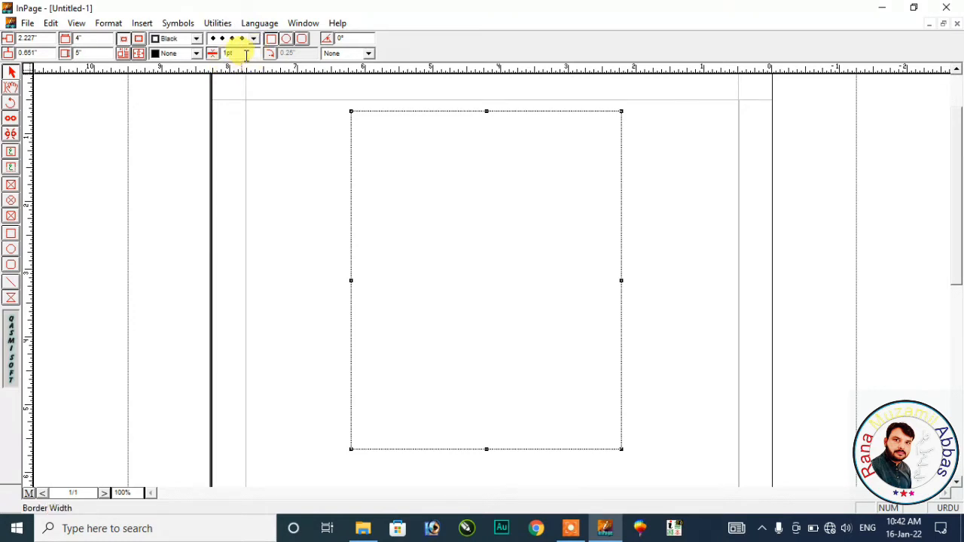
left_click_drag(246, 55, 203, 57)
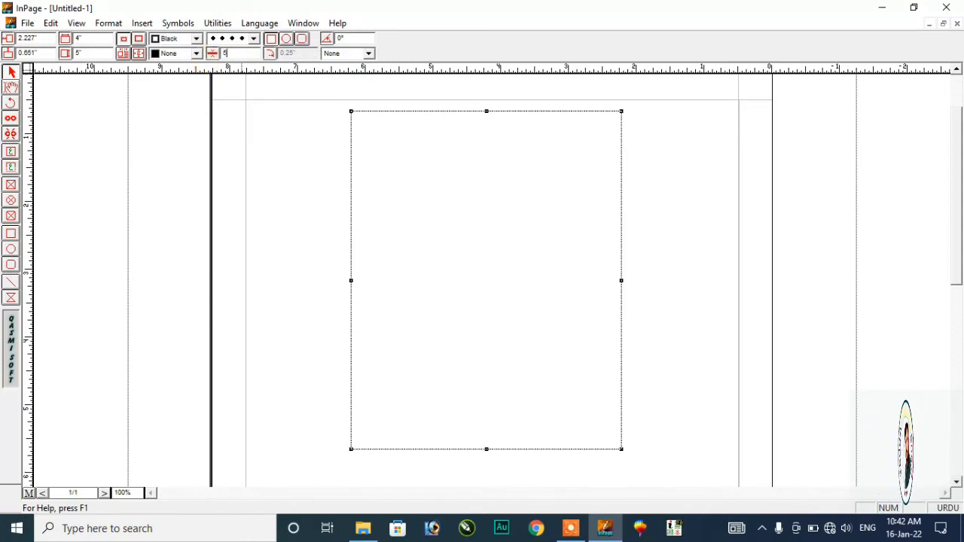
type("5")
key("Return")
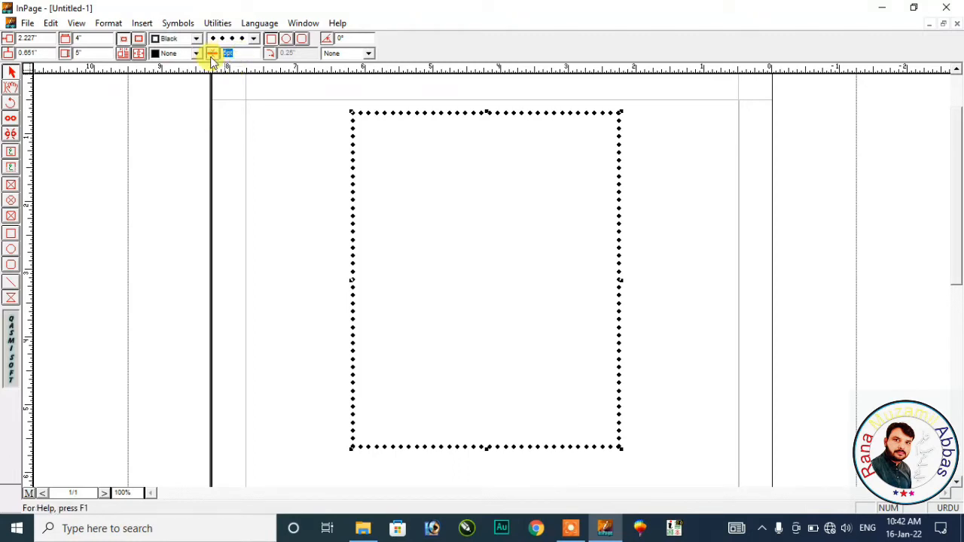
type("7")
key("Return")
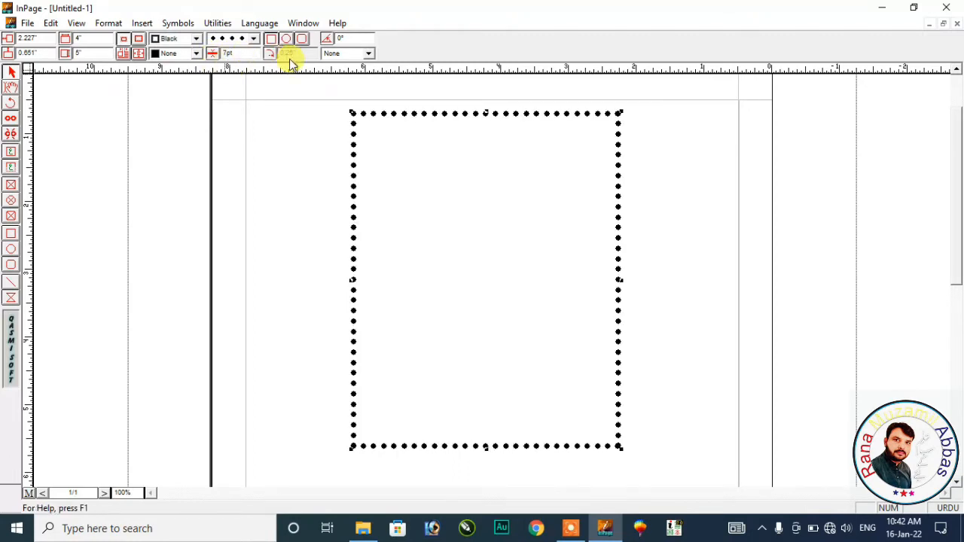
- Try dash-dot and solid patterns, then switch the border to the small heart pattern
left_click(253, 39)
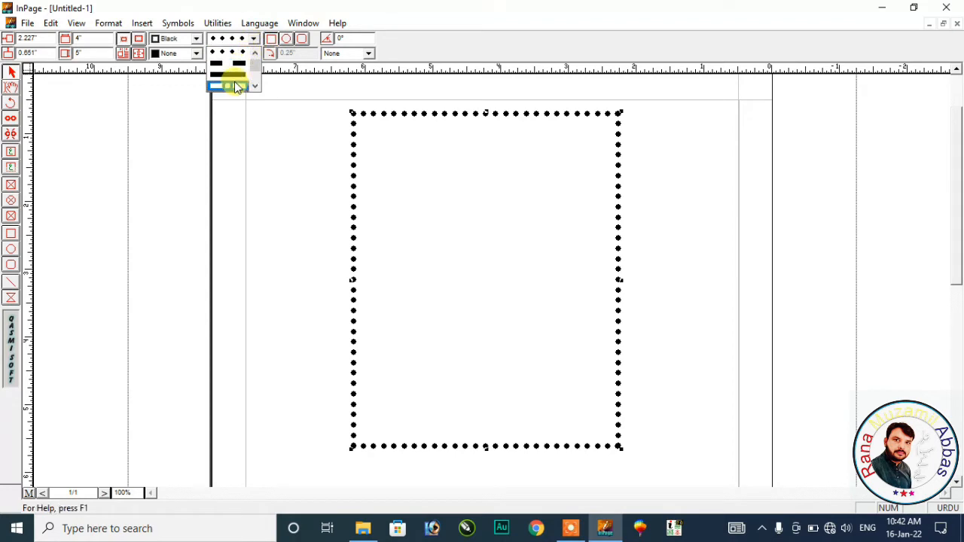
left_click(234, 83)
left_click(253, 38)
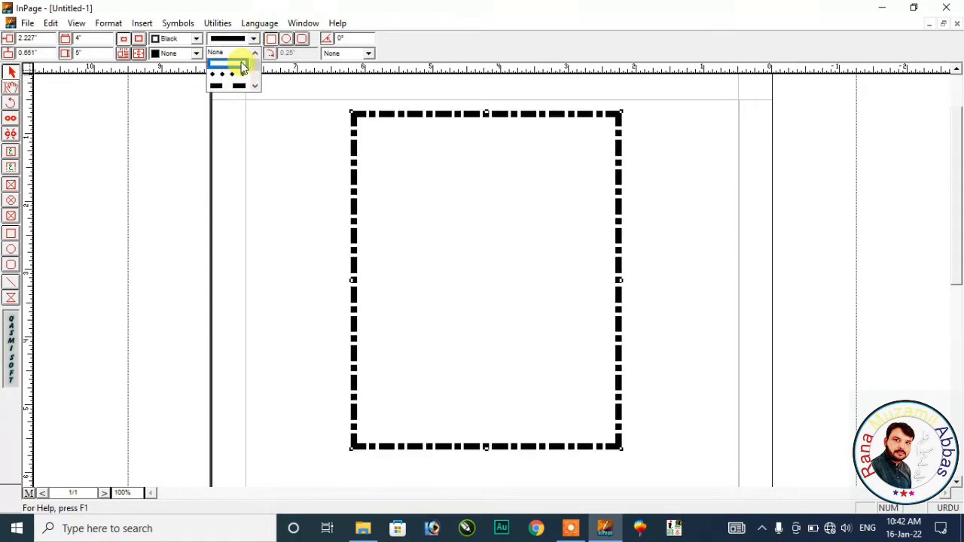
left_click(239, 64)
left_click(254, 39)
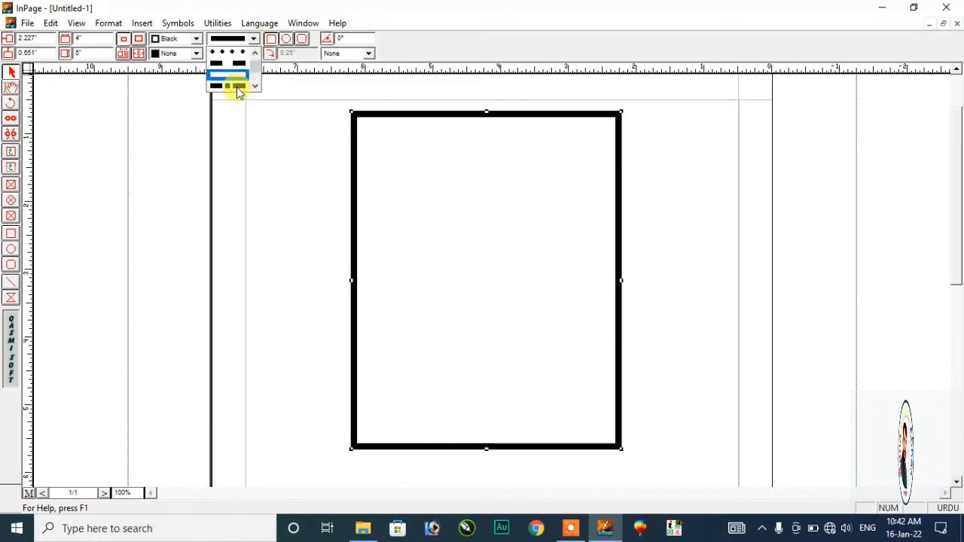
scroll(233, 79, "down", 5)
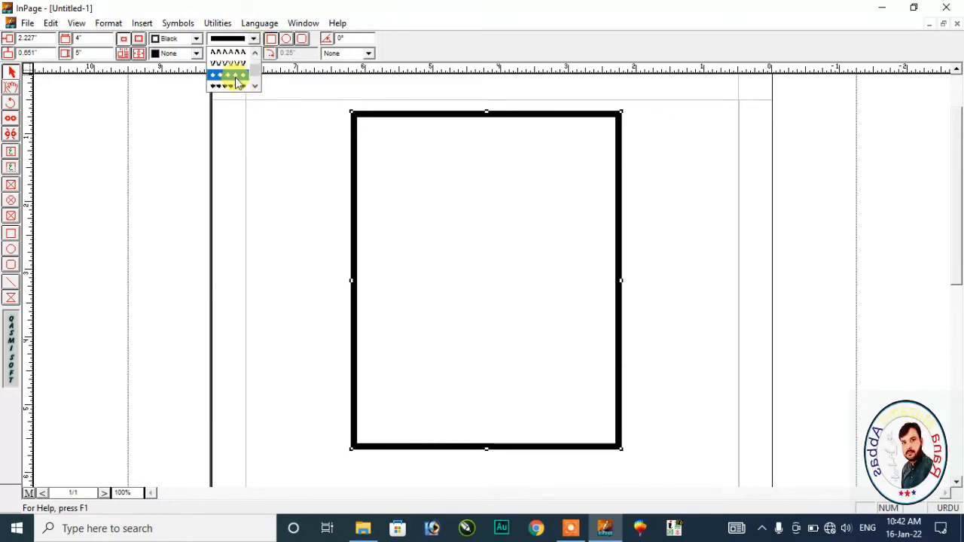
left_click(235, 85)
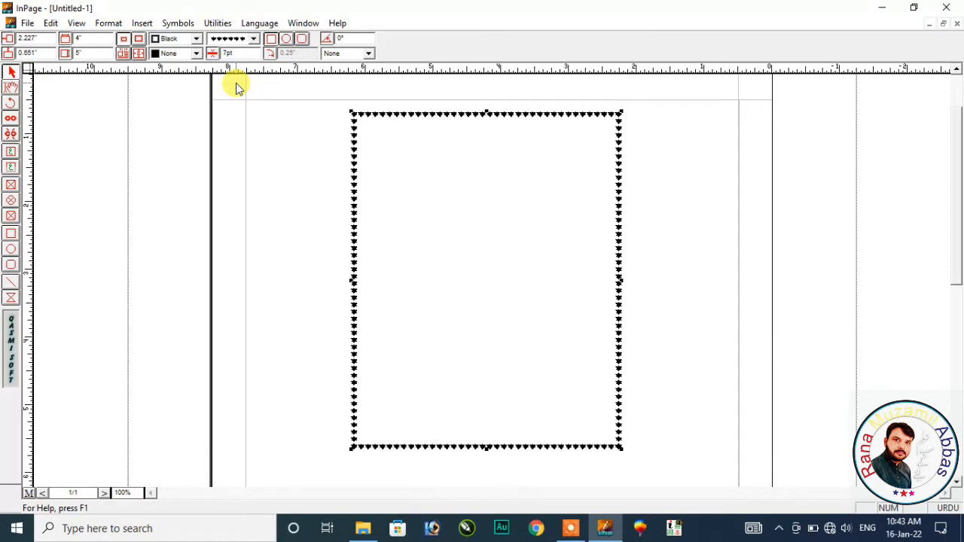
- Make the heart-pattern border gray after briefly trying yellow and green
left_click(197, 39)
left_click(179, 88)
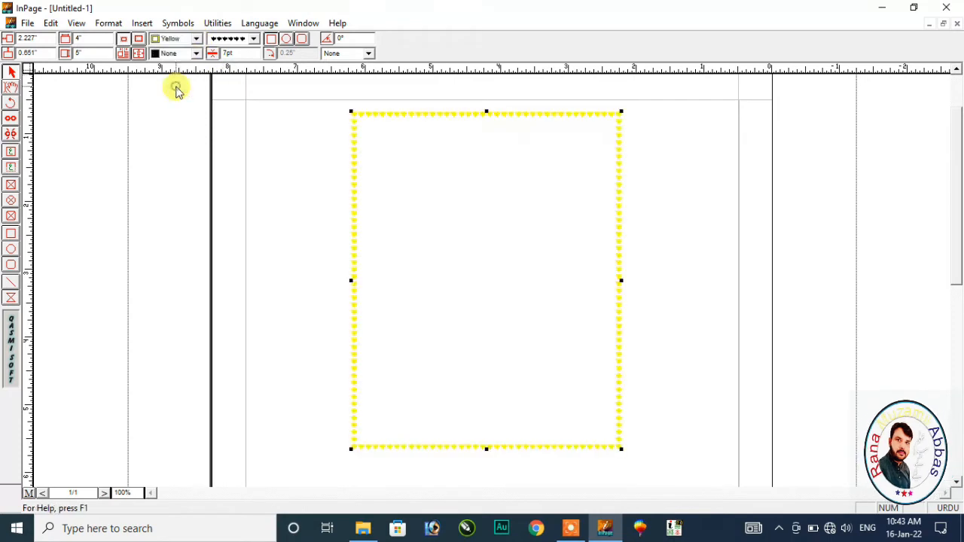
left_click(195, 38)
left_click(183, 64)
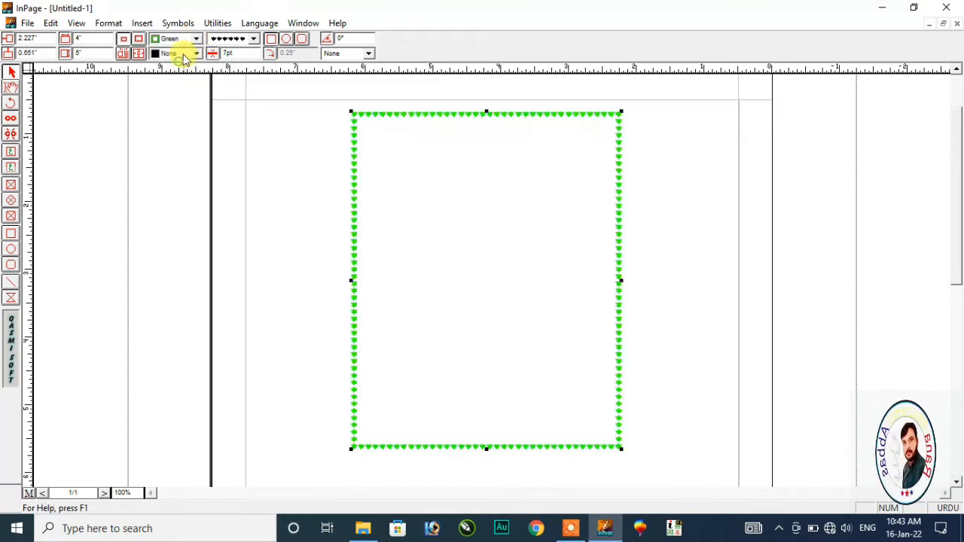
left_click(195, 38)
scroll(182, 64, "up", 1)
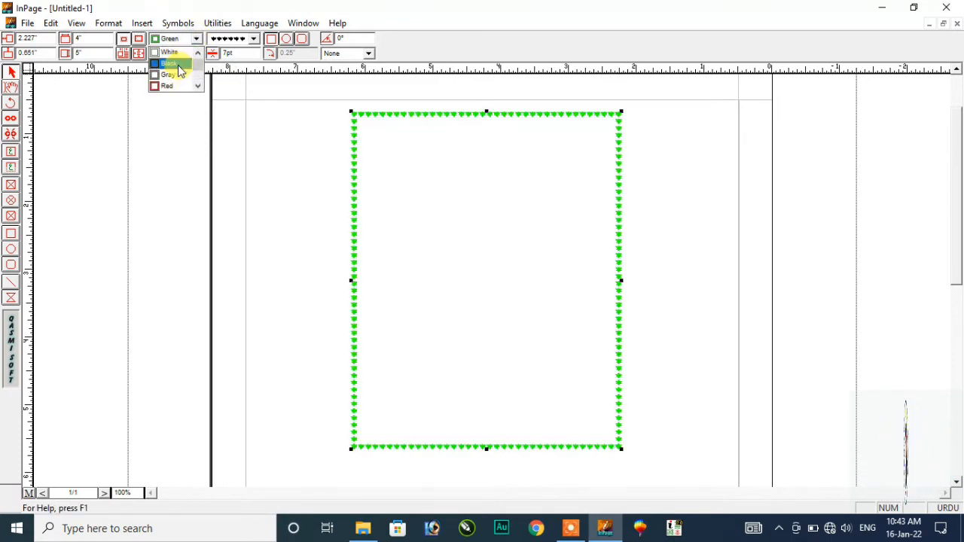
left_click(176, 76)
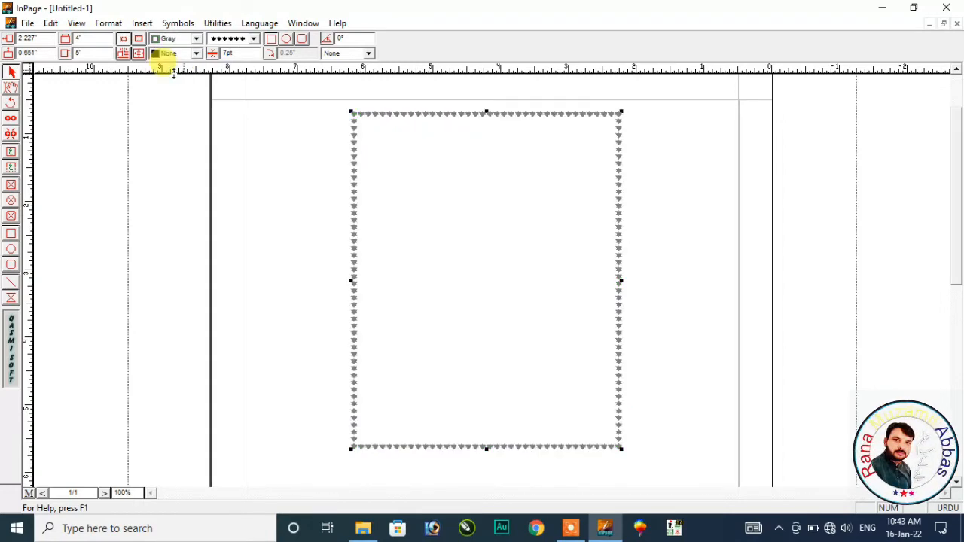
- Try gray, yellow, white and red fills, ending with a solid yellow fill
left_click(194, 54)
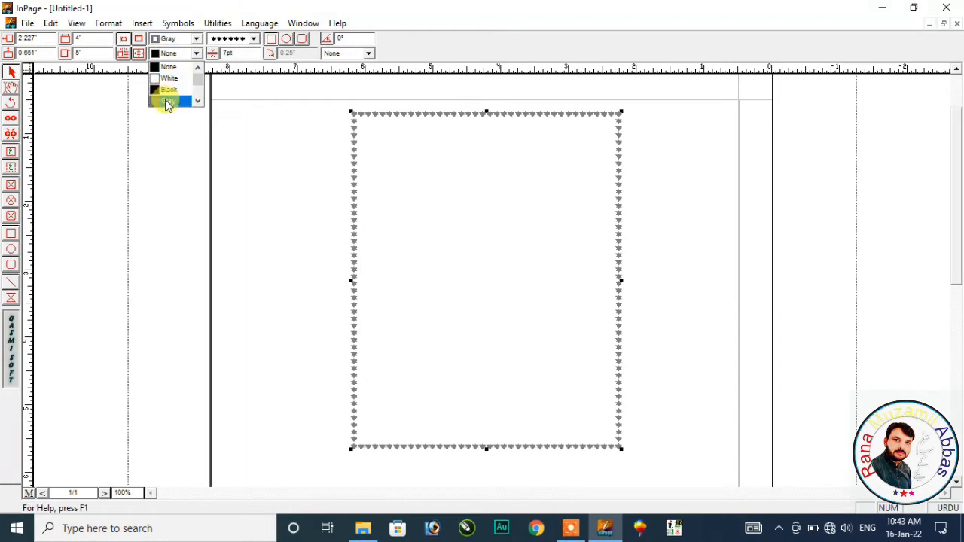
left_click(167, 100)
left_click(196, 53)
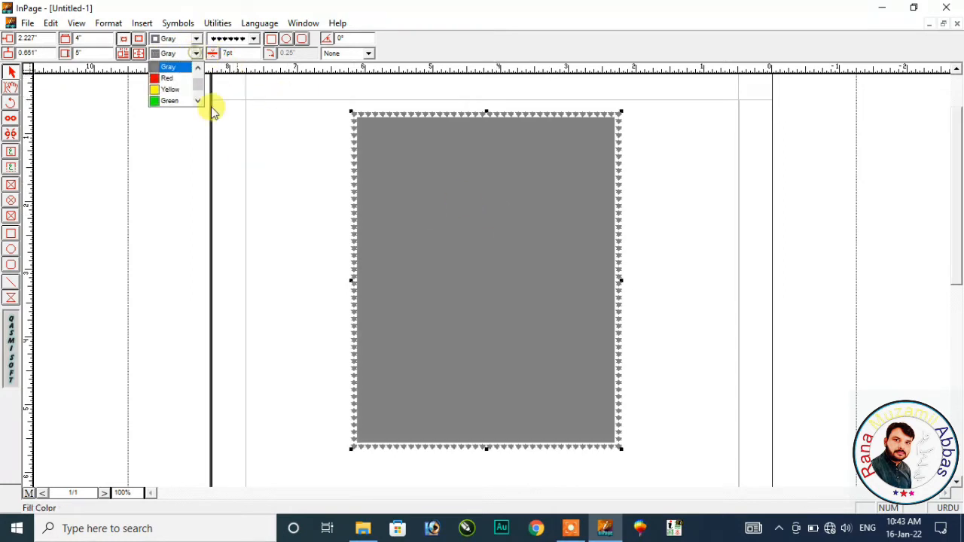
left_click(178, 90)
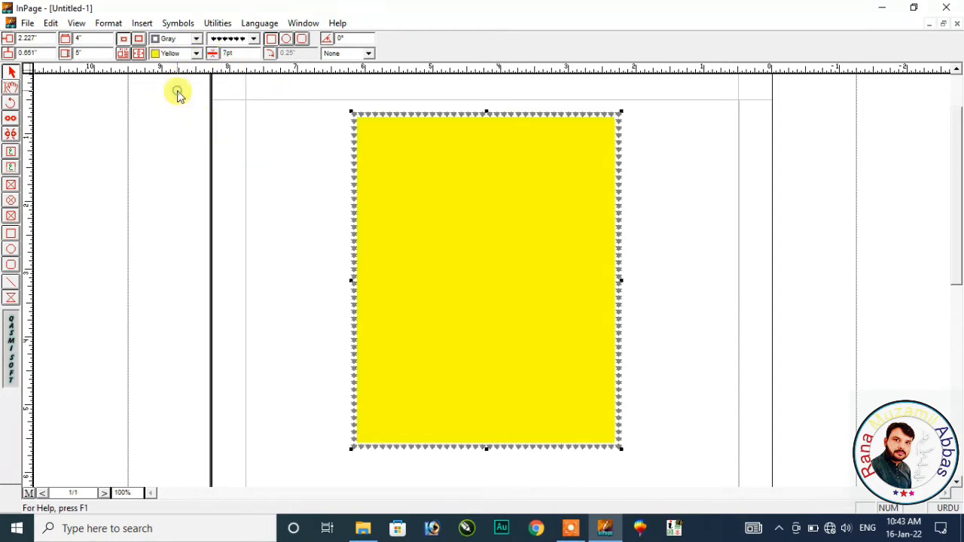
left_click(196, 53)
scroll(173, 86, "up", 1)
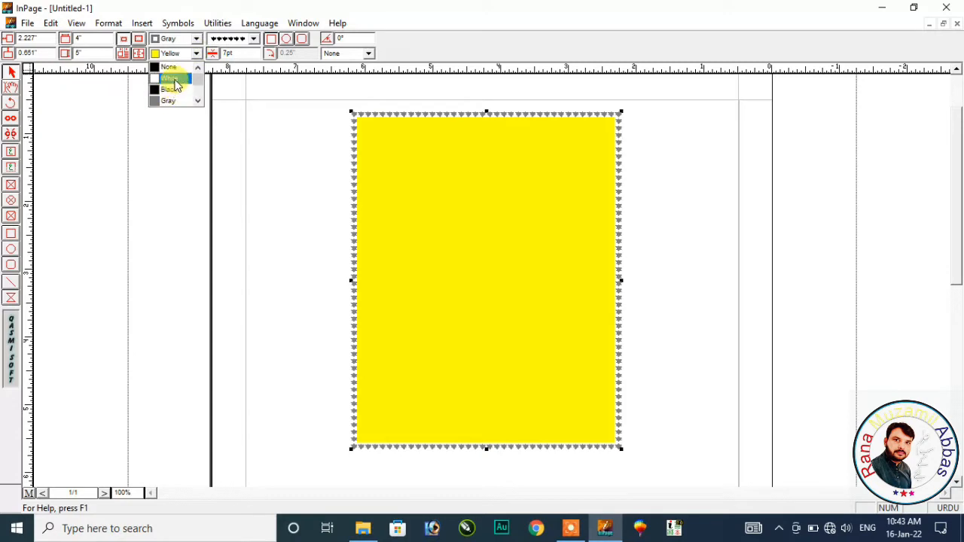
left_click(175, 81)
left_click(196, 53)
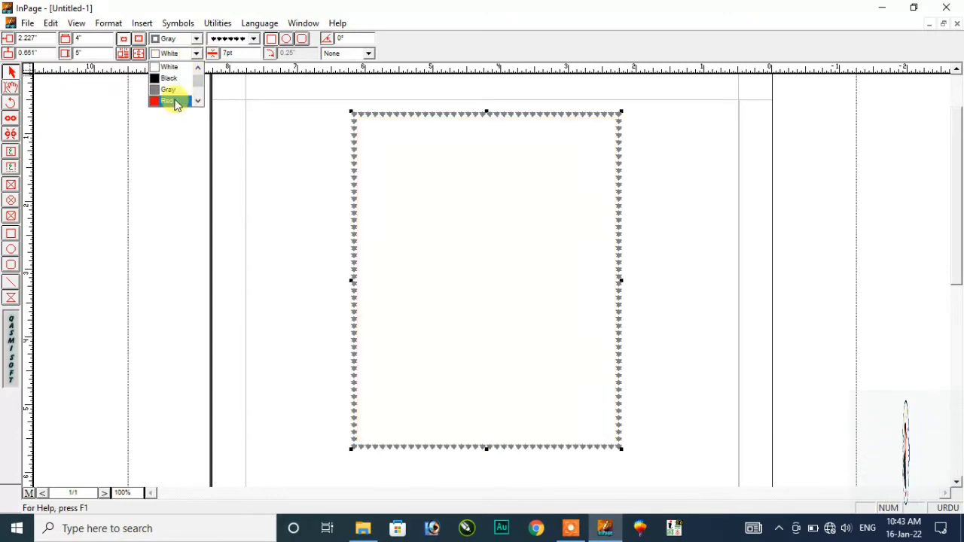
left_click(174, 101)
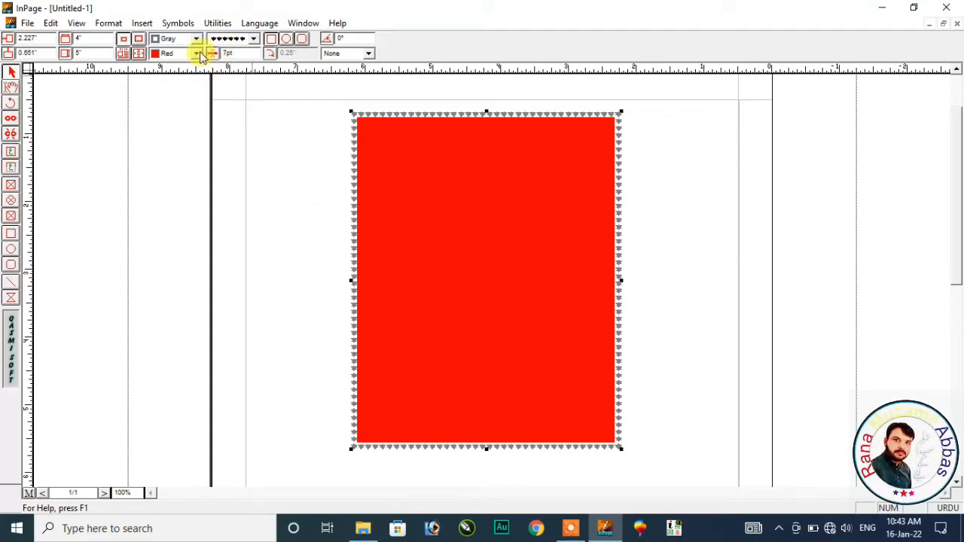
left_click(197, 54)
left_click(184, 78)
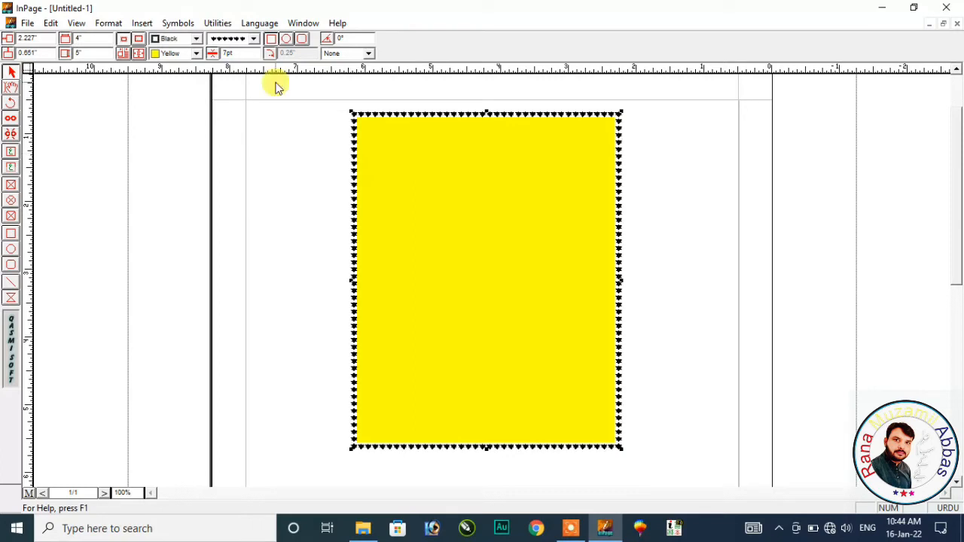
- Switch the border to the double-line pattern after trying round dots, keeping it unchanged afterward
left_click(254, 41)
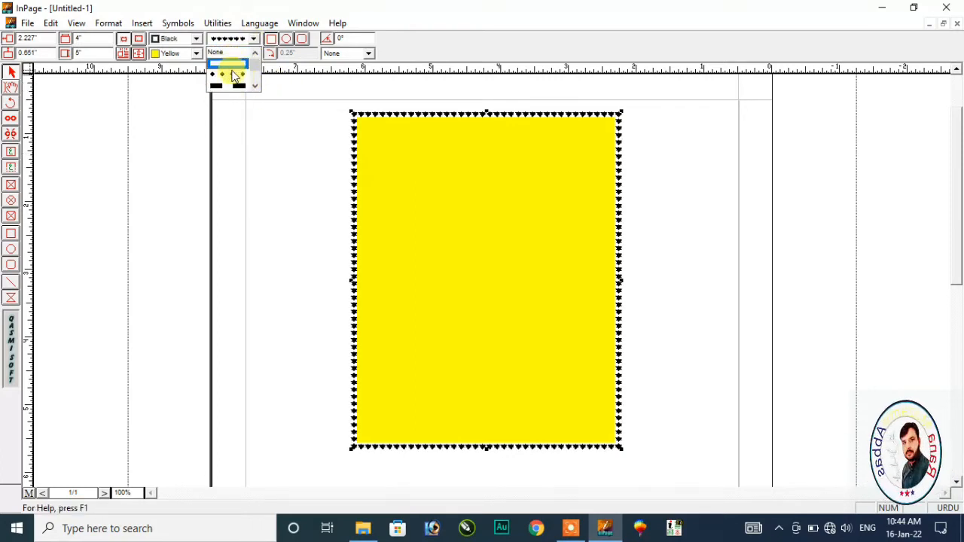
left_click(231, 72)
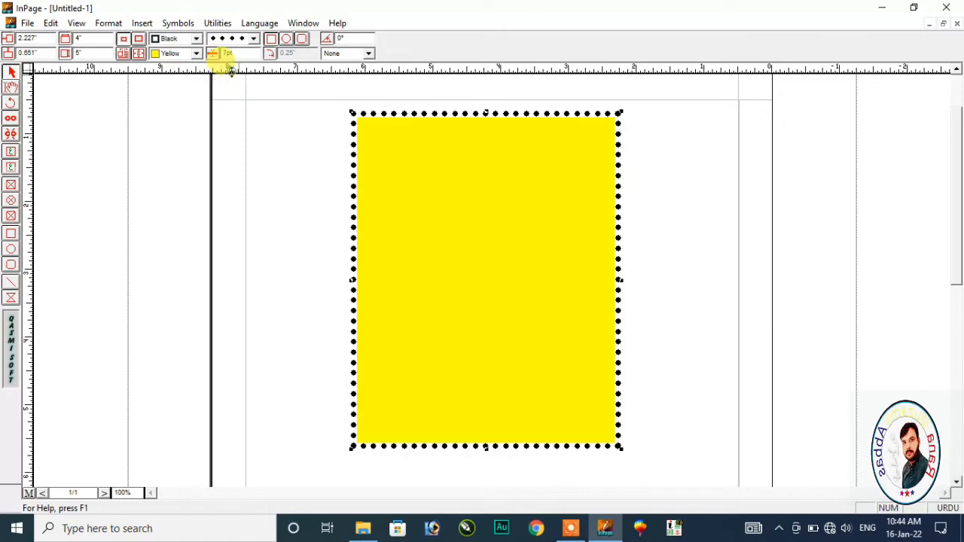
left_click(255, 41)
scroll(231, 89, "down", 3)
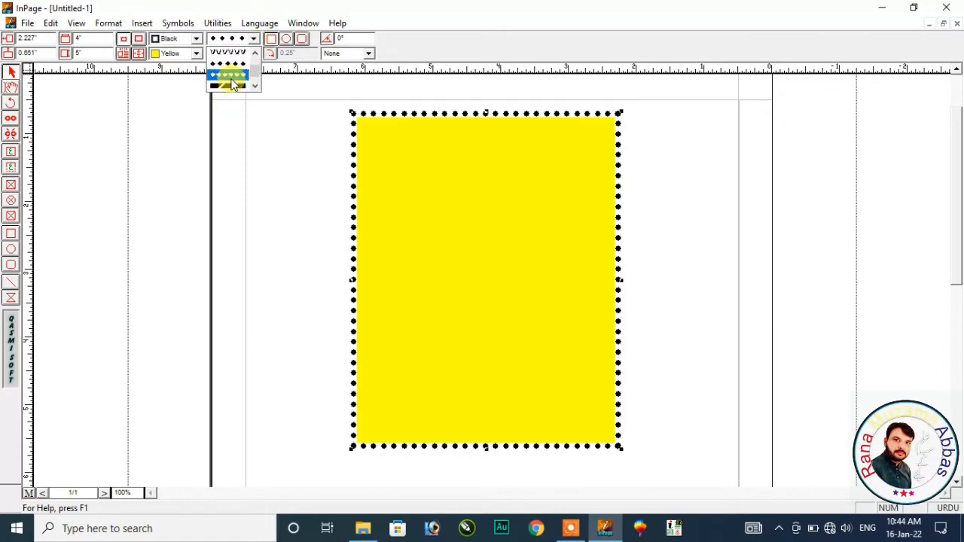
scroll(234, 84, "up", 3)
left_click(235, 66)
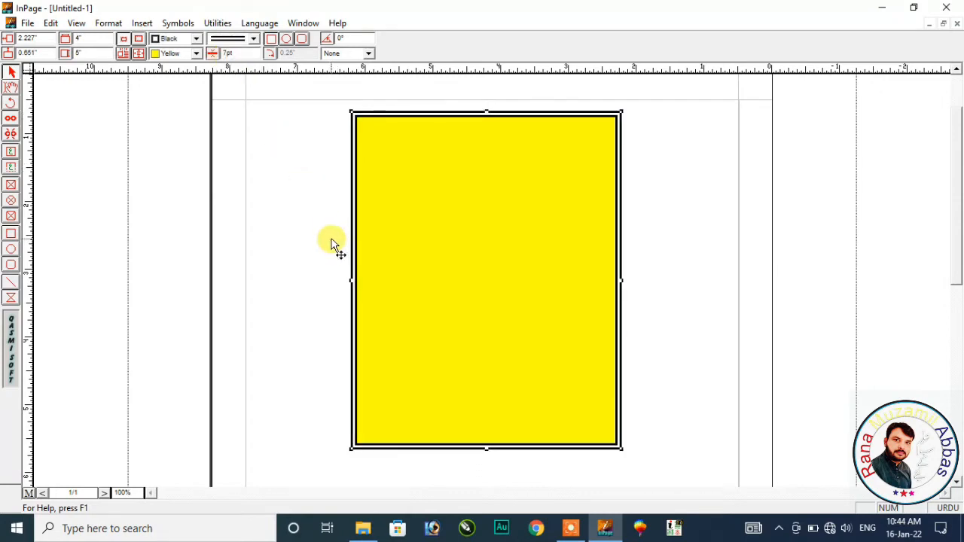
left_click(255, 39)
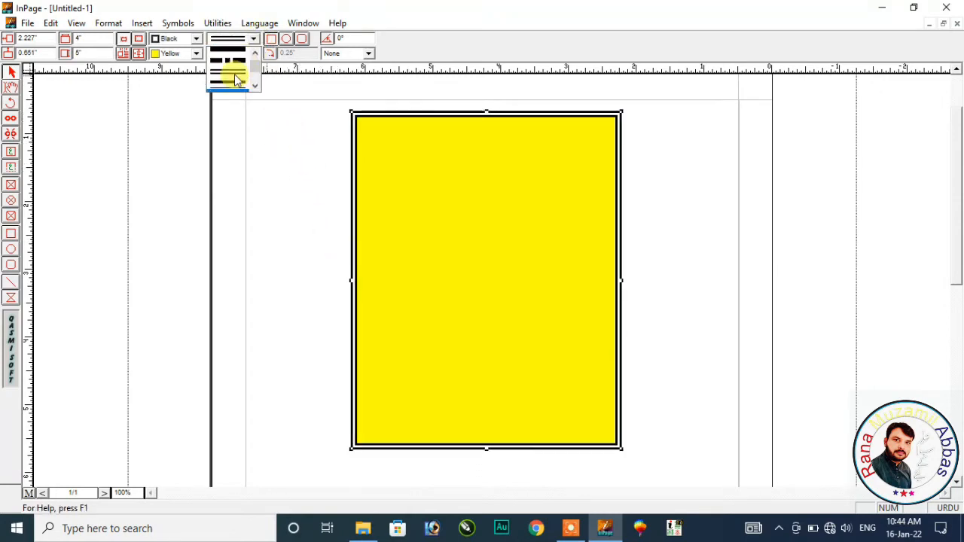
scroll(236, 78, "up", 3)
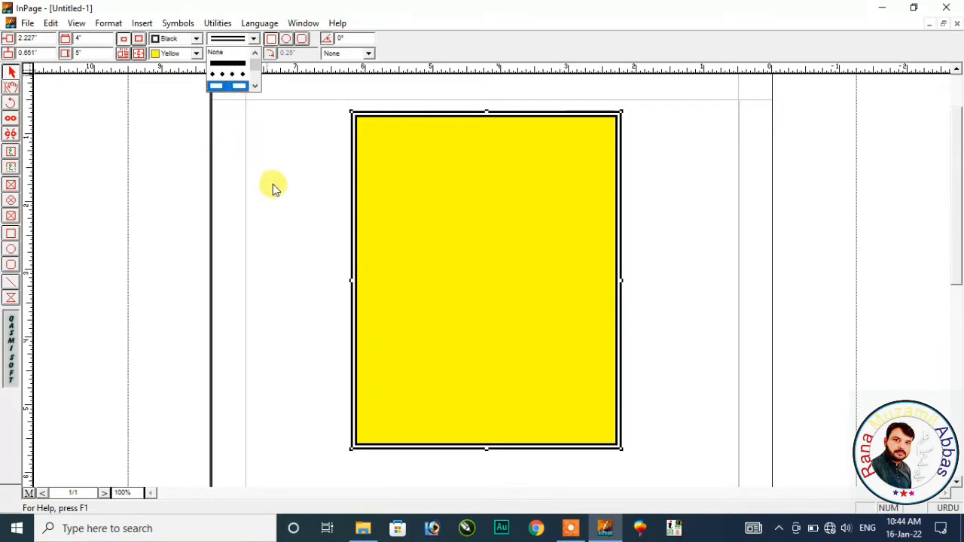
mouse_move(577, 531)
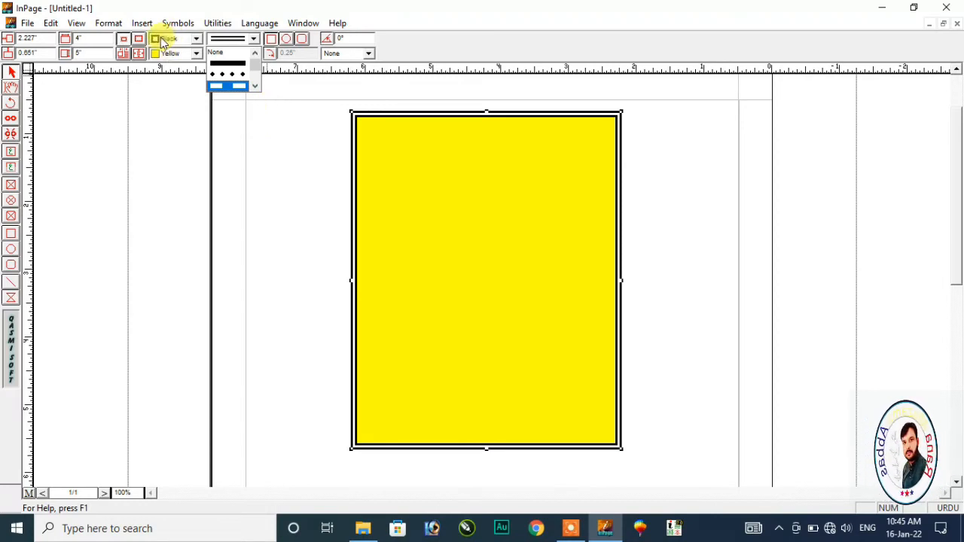
left_click(278, 134)
left_click(625, 170)
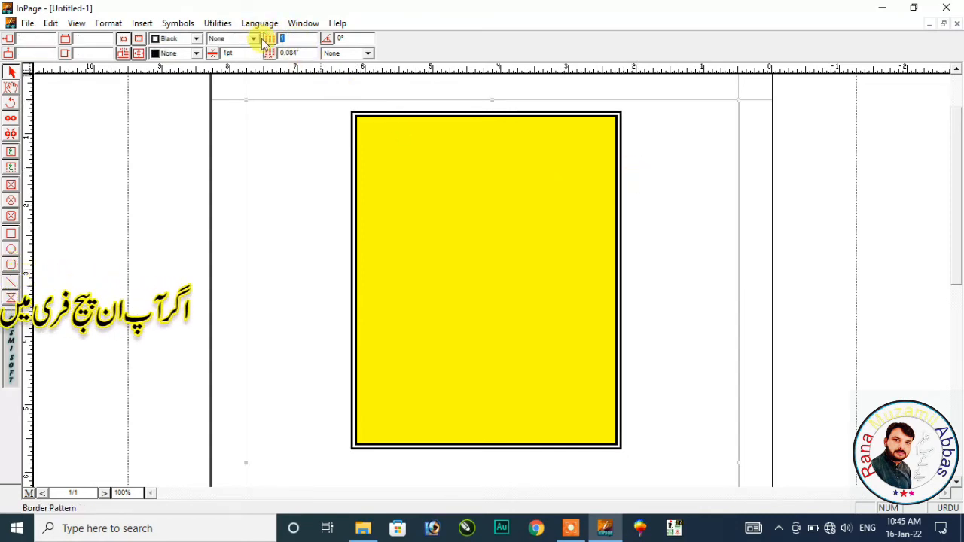
type("2")
key("Return")
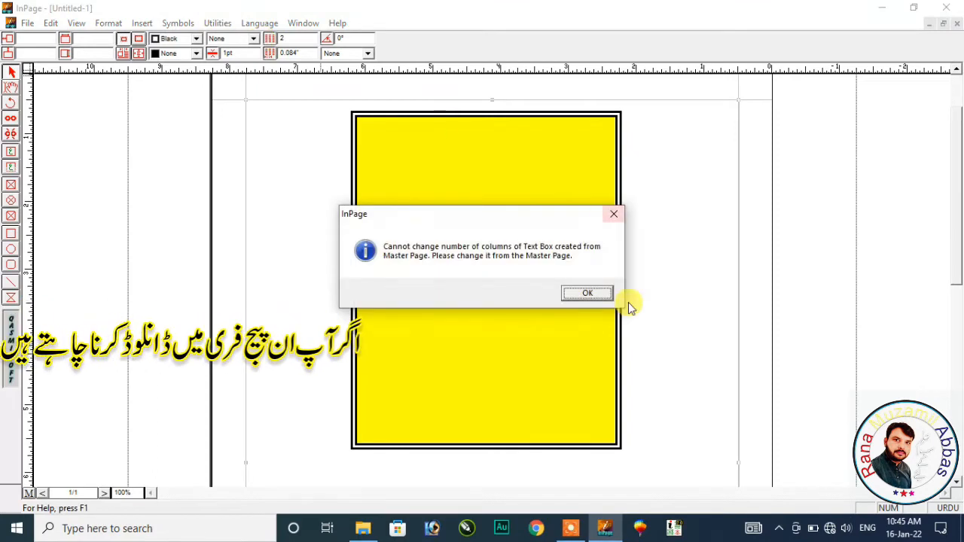
left_click(592, 293)
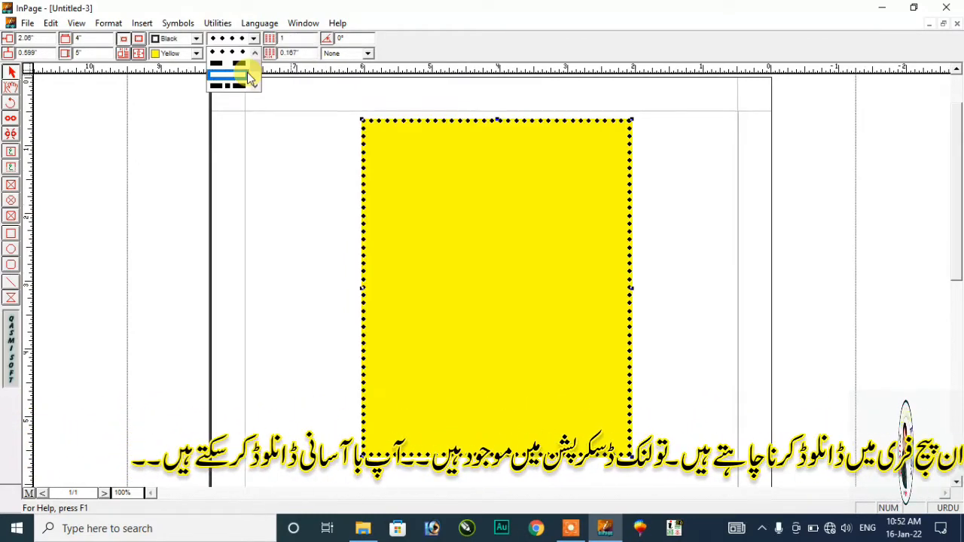
- Leave the border patterns unchanged and place the text caret inside the yellow box
mouse_move(570, 530)
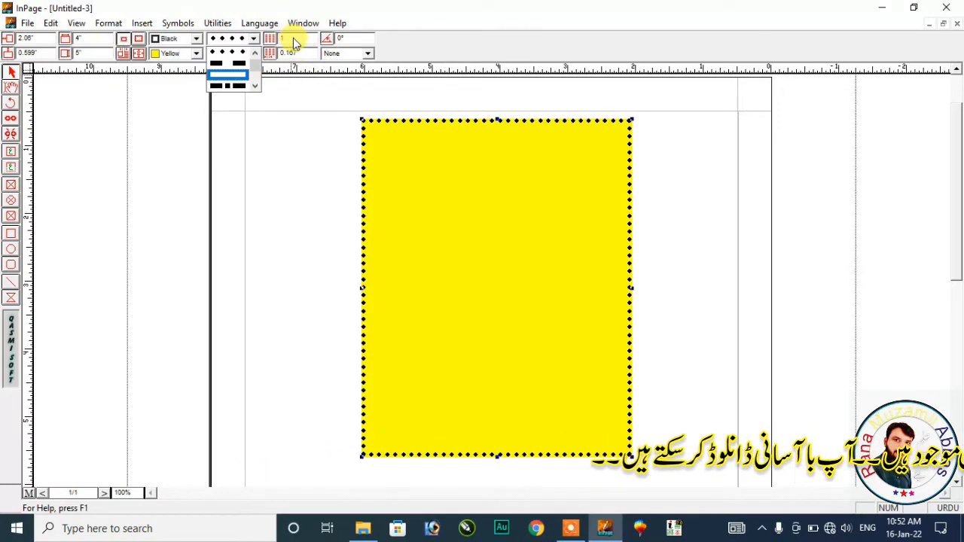
left_click(303, 204)
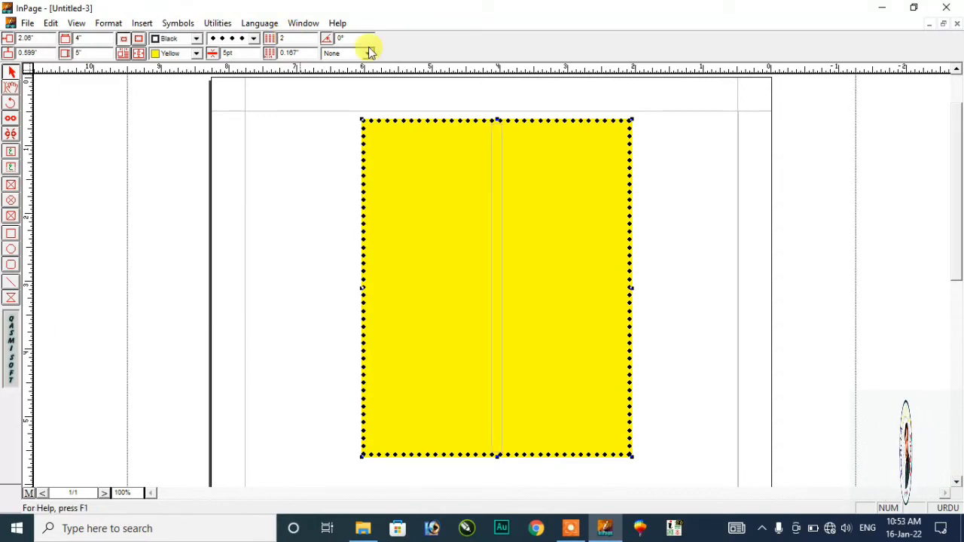
left_click(15, 86)
left_click(587, 148)
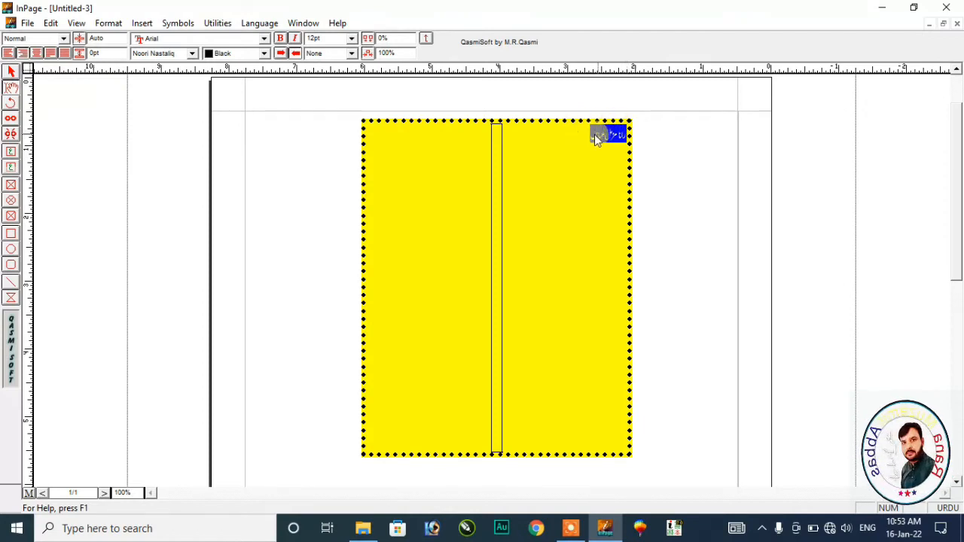
- Paste the Urdu phrase four times to fill both columns, then select the right column's text
left_click(582, 134)
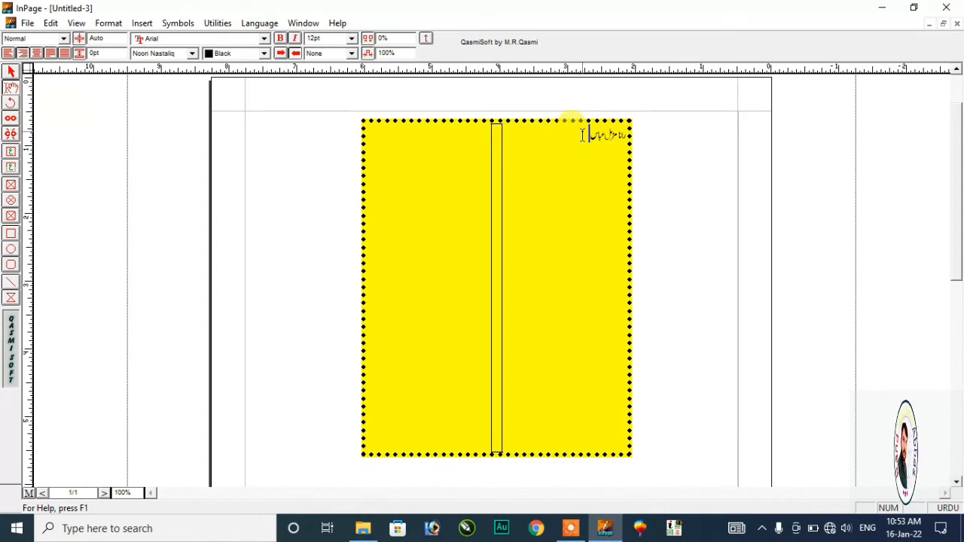
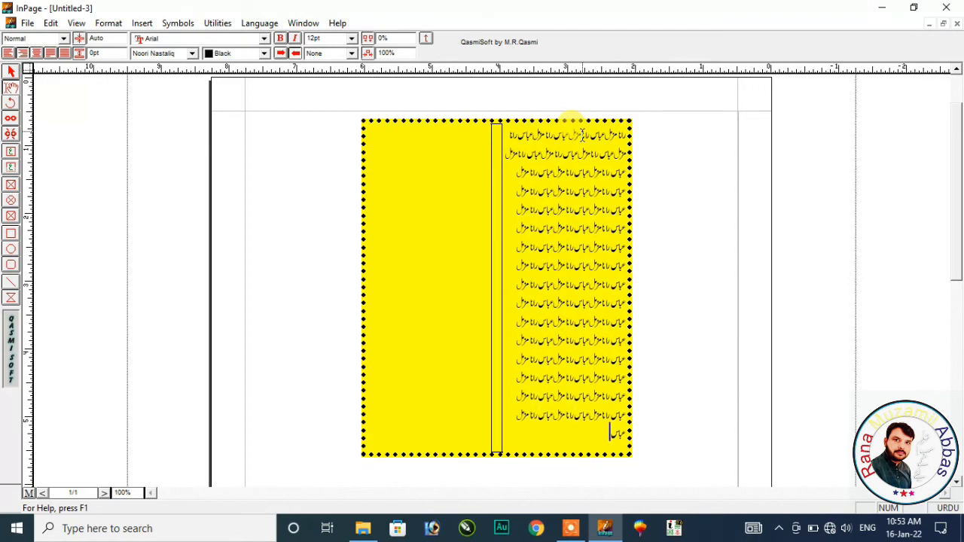
key("ctrl+v")
key("ctrl+v")
key("ctrl+v")
key("ctrl+v")
key("ctrl+v")
key("ctrl+v")
key("ctrl+v")
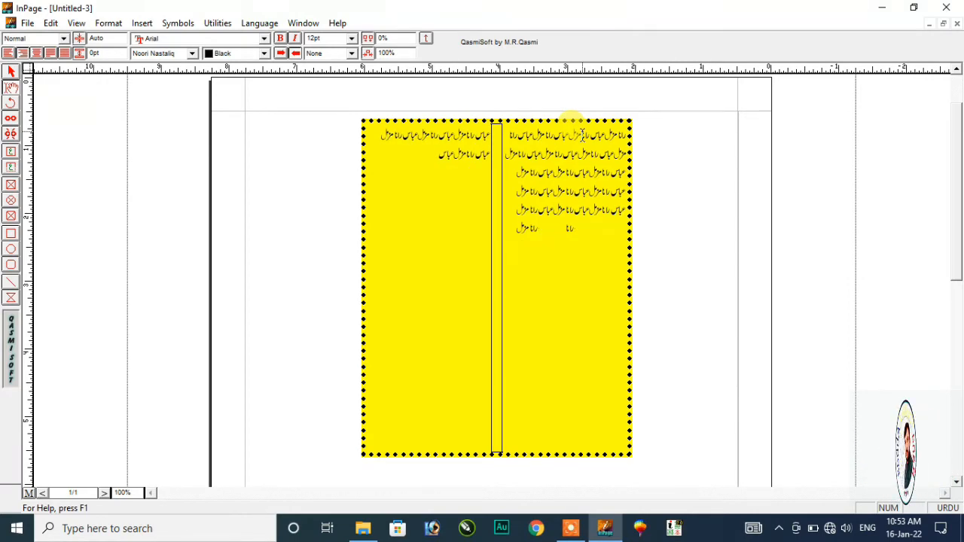
key("ctrl+v")
key("ctrl+v")
key("ctrl+v")
key("ctrl+v")
key("ctrl+v")
key("ctrl+v")
key("ctrl+v")
key("ctrl+v")
key("ctrl+v")
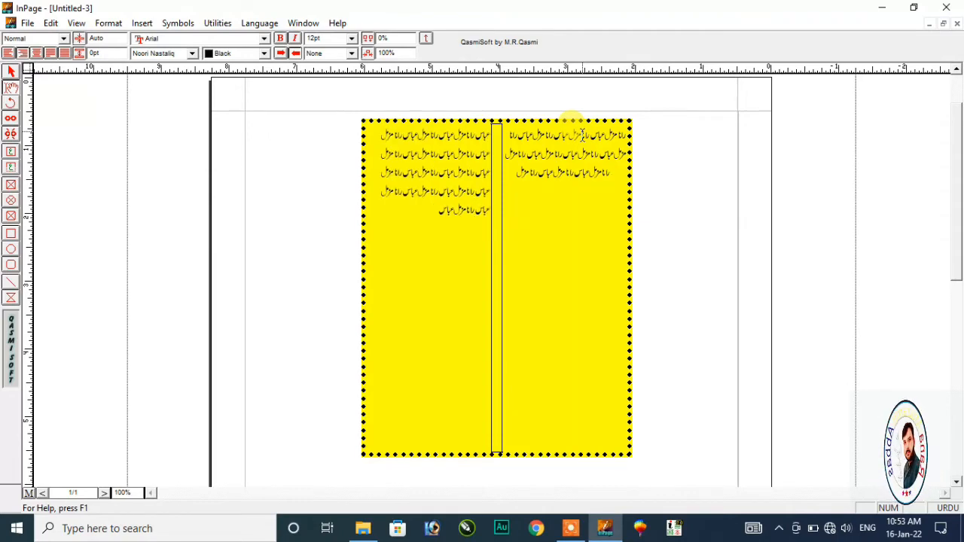
key("ctrl+v")
key("ctrl+v")
key("ctrl+v")
key("ctrl+v")
key("ctrl+v")
key("ctrl+v")
key("ctrl+v")
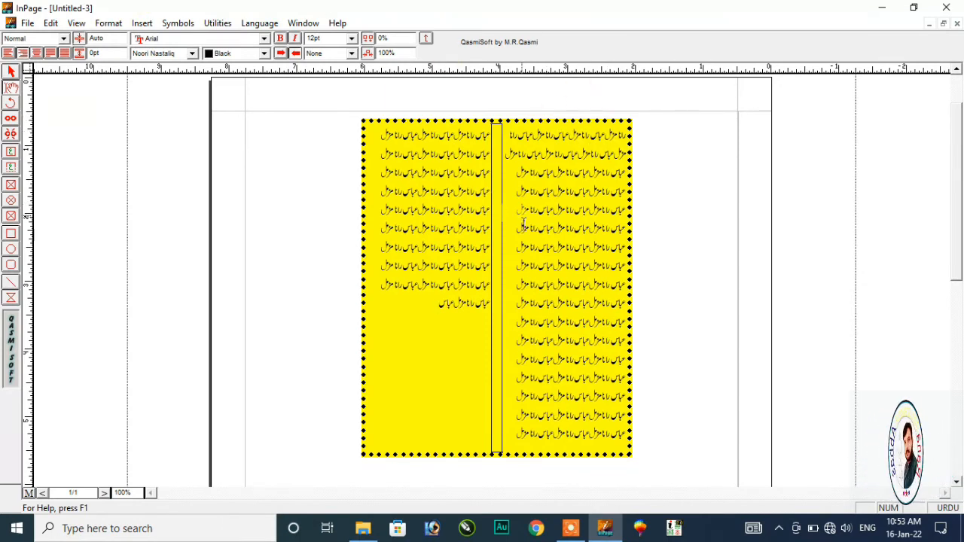
left_click_drag(518, 436, 613, 125)
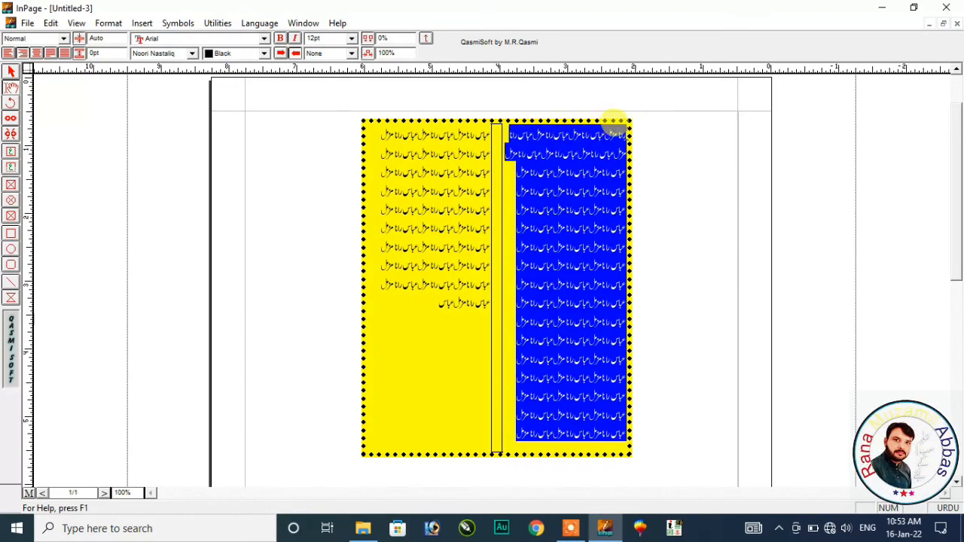
- Fully justify the Urdu text, colour the last line white, and select the text box
left_click(65, 53)
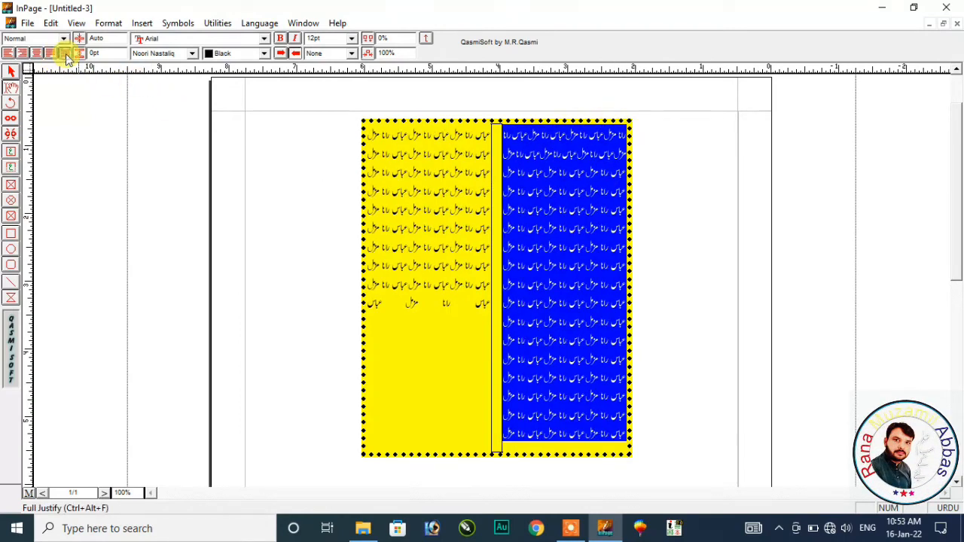
left_click(692, 271)
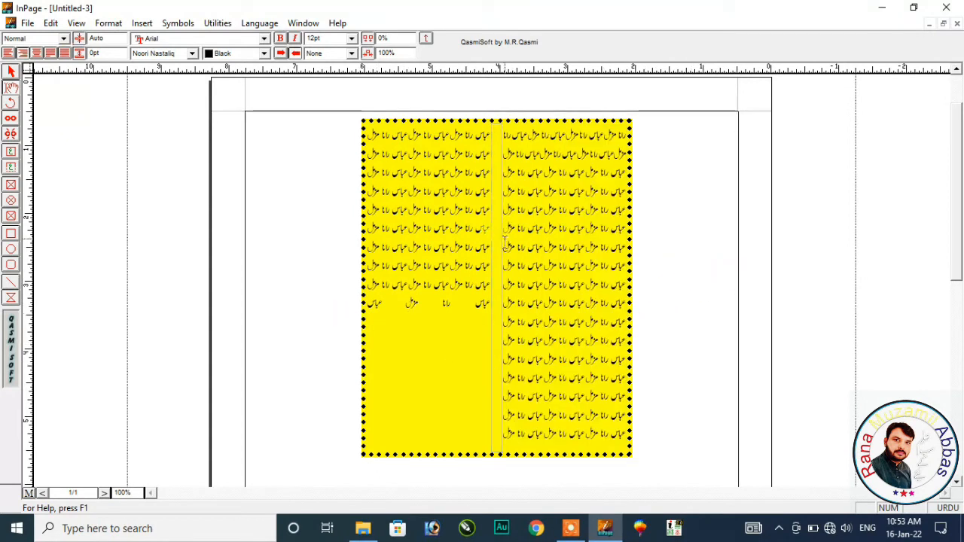
left_click(404, 346)
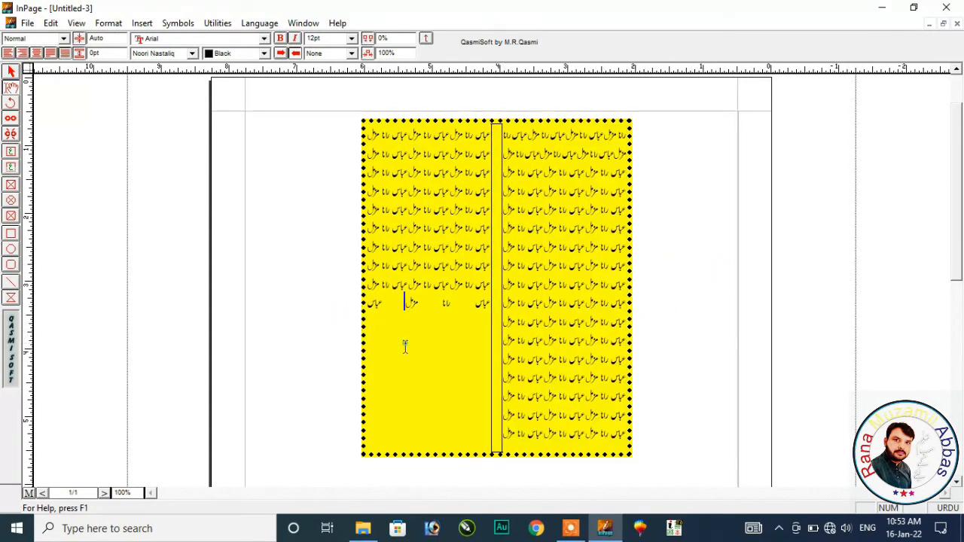
left_click(264, 56)
scroll(248, 83, "up", 1)
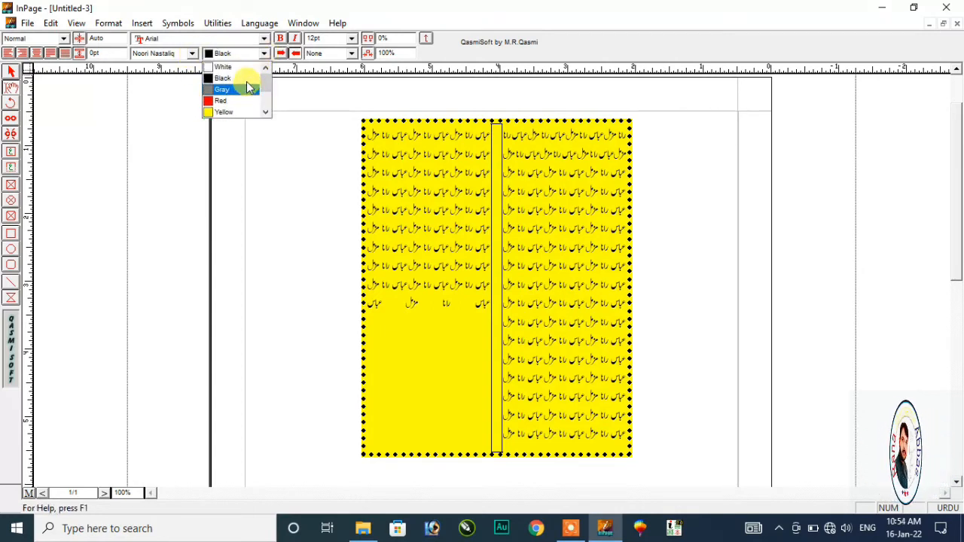
left_click(235, 67)
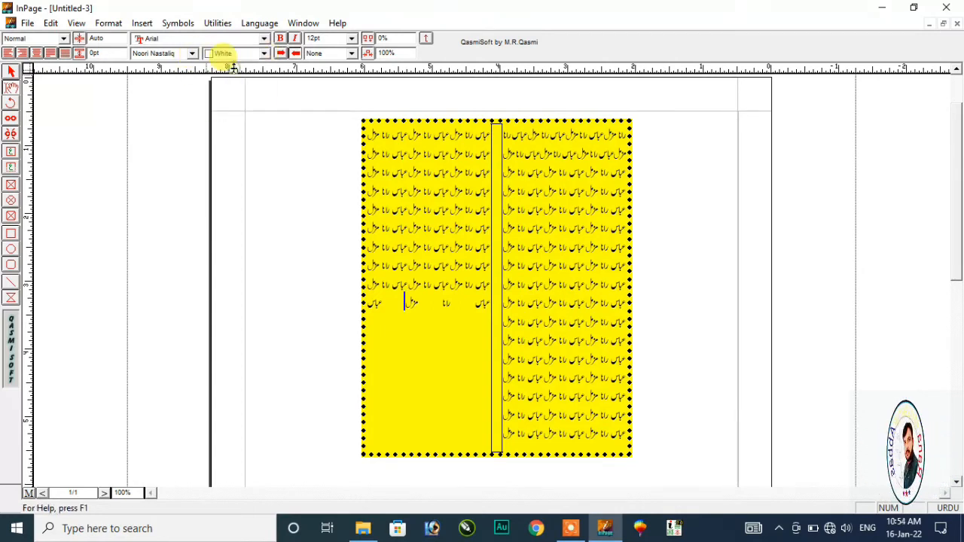
left_click(430, 354)
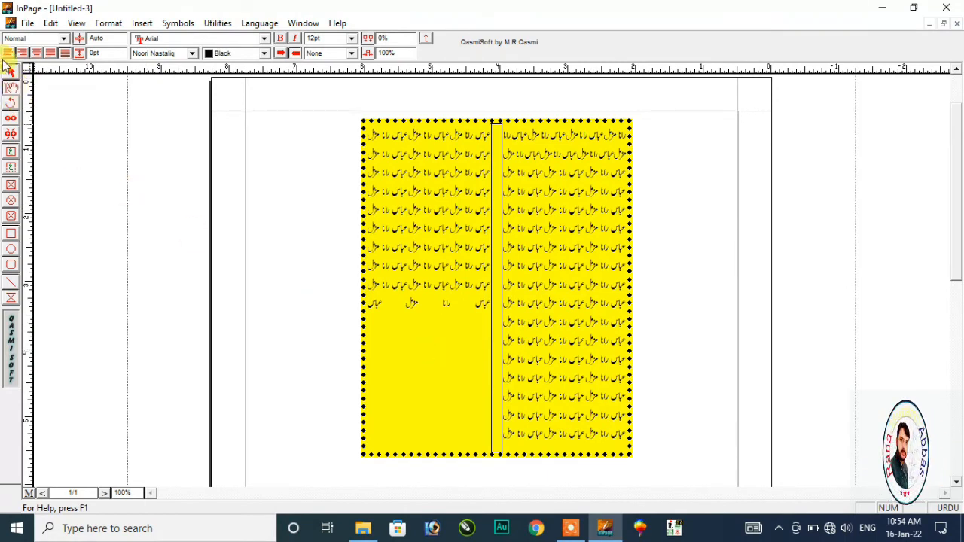
left_click(11, 71)
left_click(448, 348)
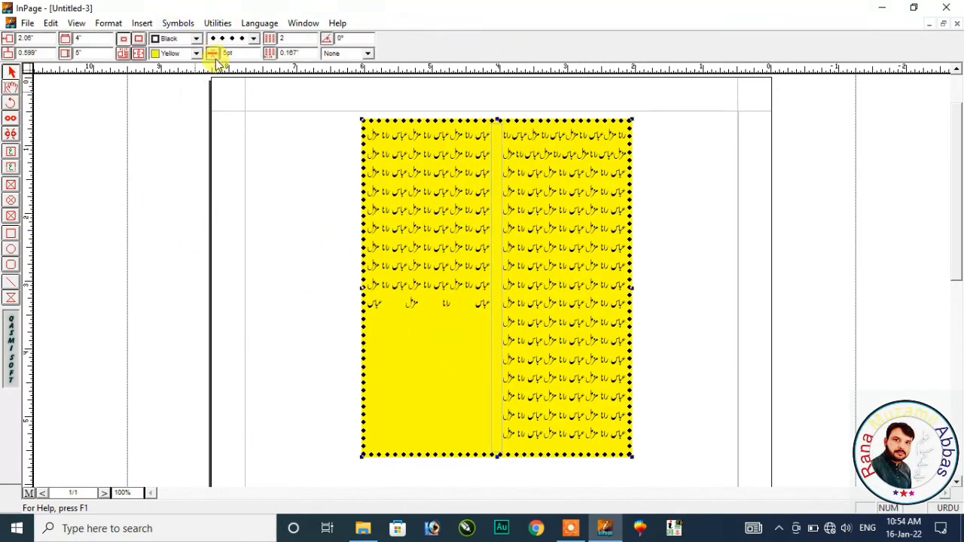
- Change the two-column text box's fill from yellow to white
left_click(197, 54)
scroll(188, 83, "up", 2)
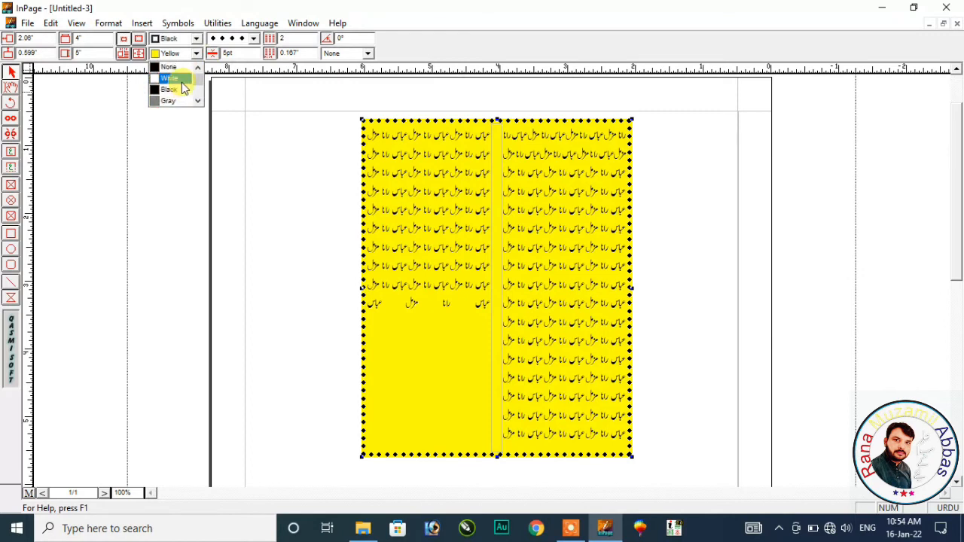
left_click(173, 78)
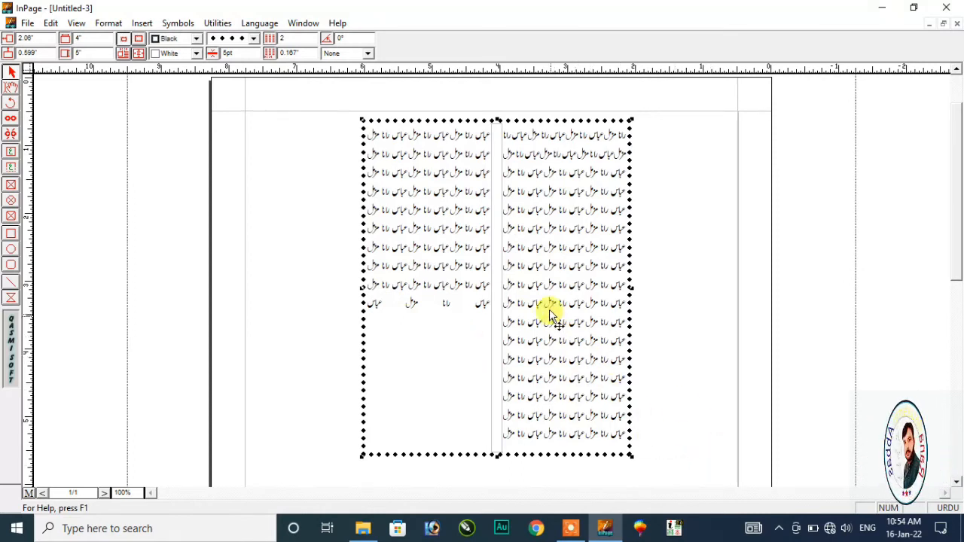
left_click(12, 89)
left_click(11, 71)
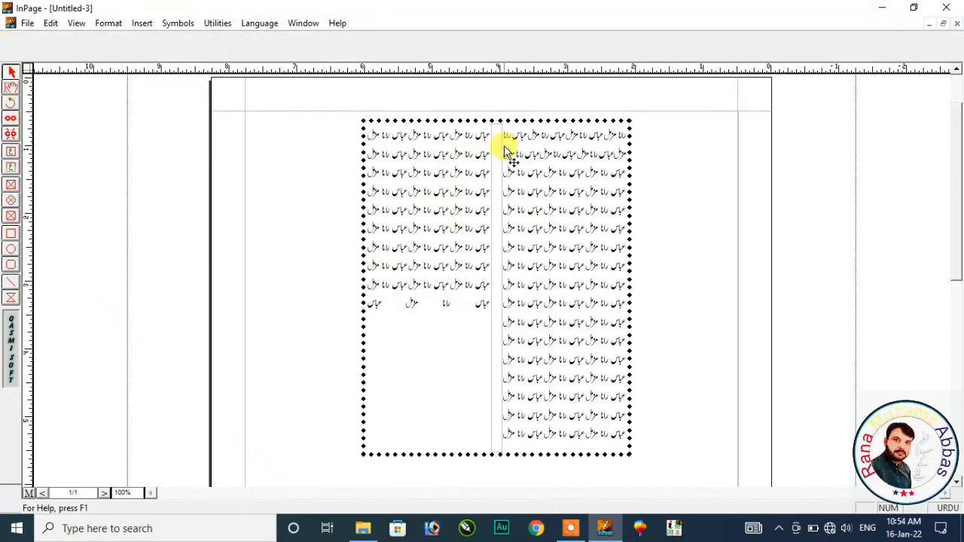
left_click(502, 146)
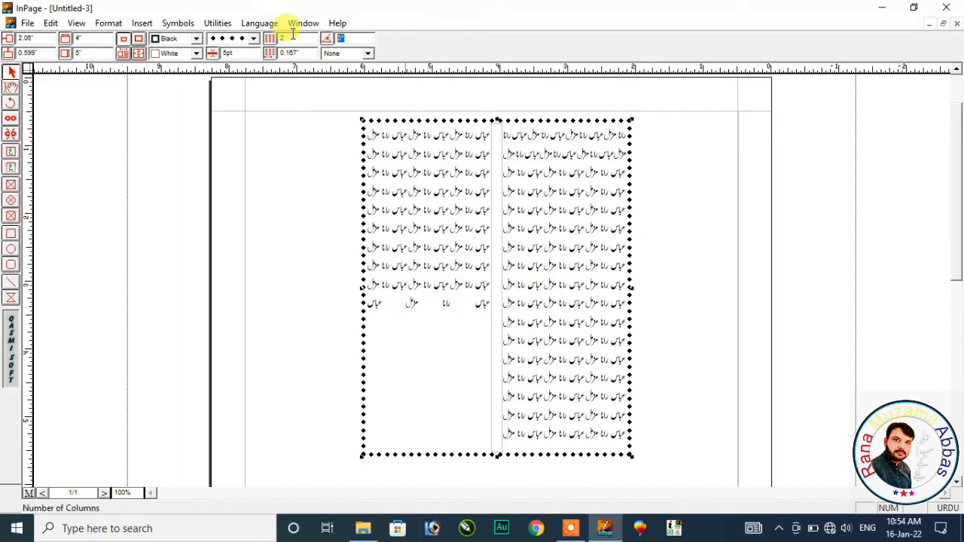
type("40")
key("Return")
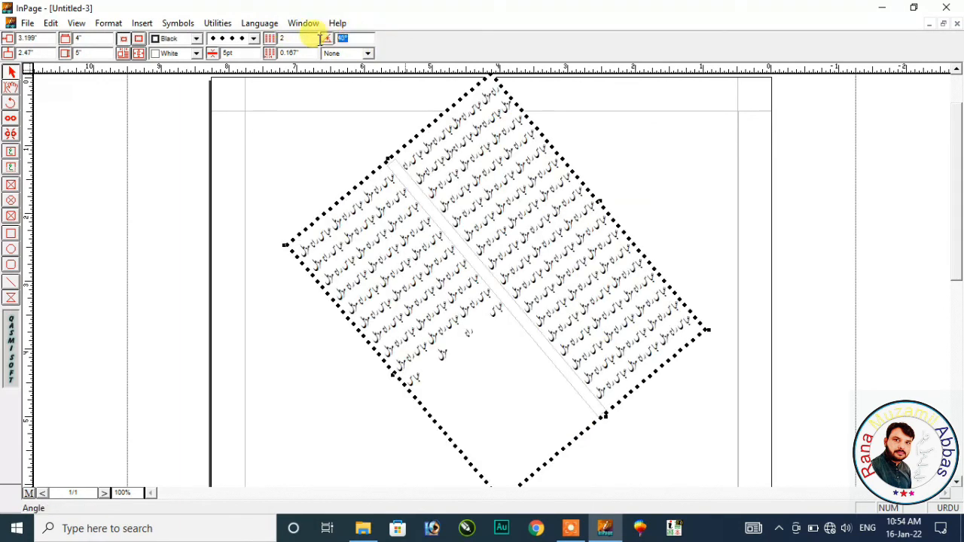
type("90")
key("Return")
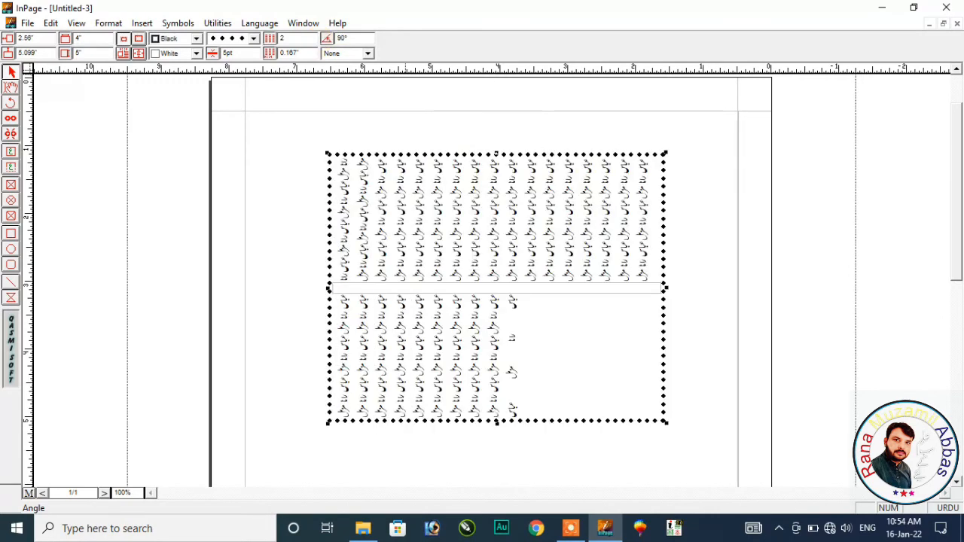
double_click(345, 38)
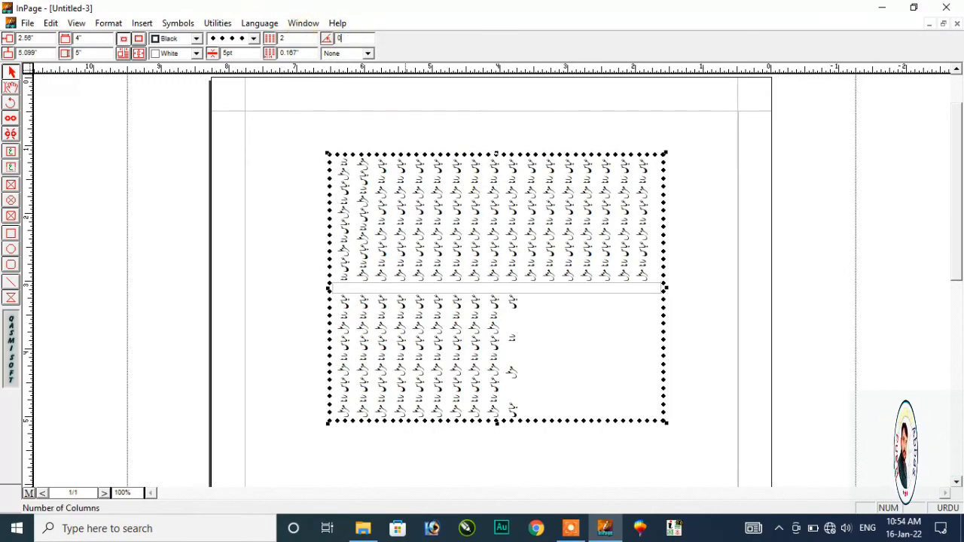
type("0")
key("Return")
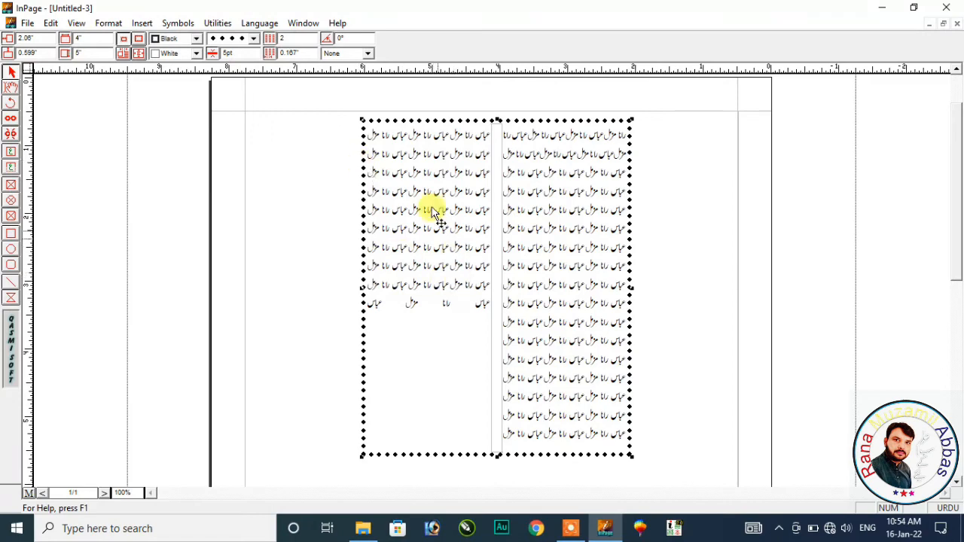
left_click(368, 53)
left_click(352, 96)
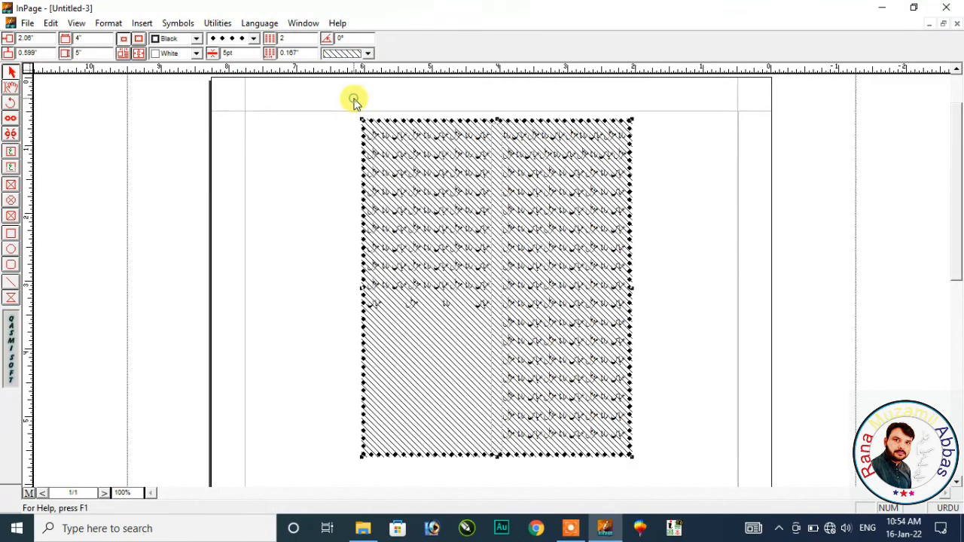
left_click(368, 54)
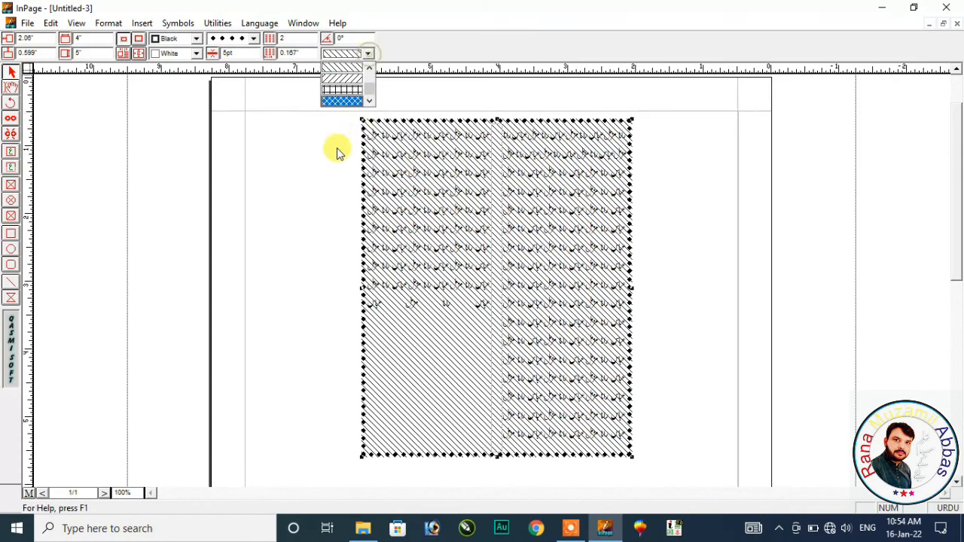
left_click(346, 92)
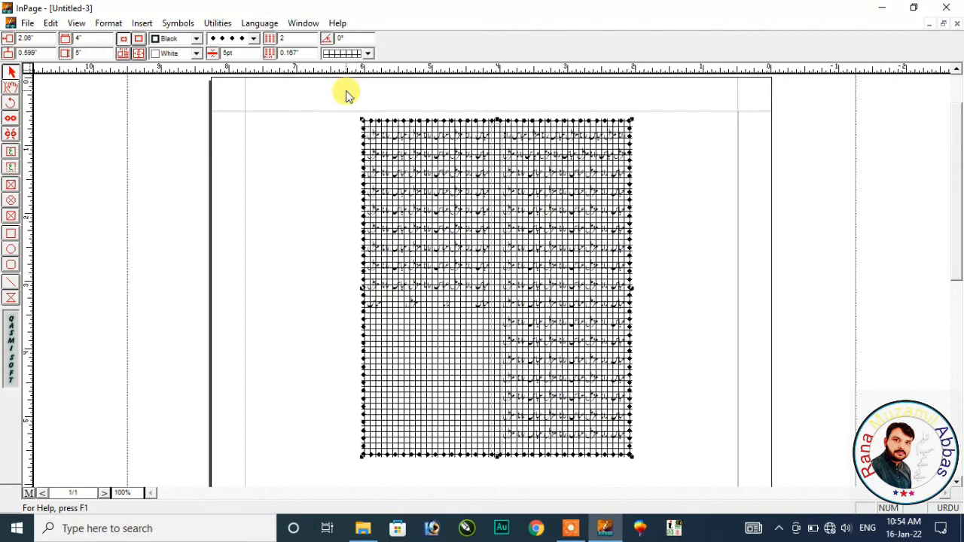
left_click(367, 53)
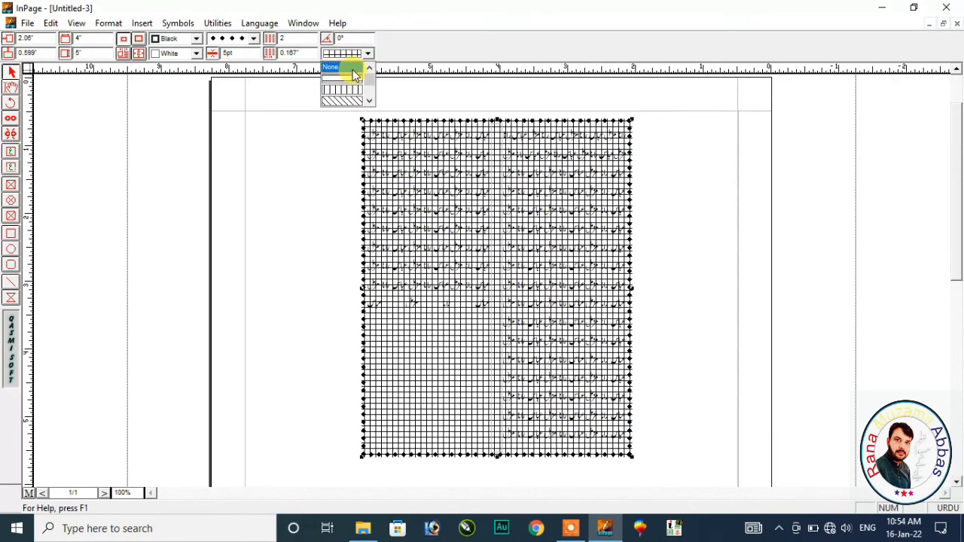
left_click(352, 67)
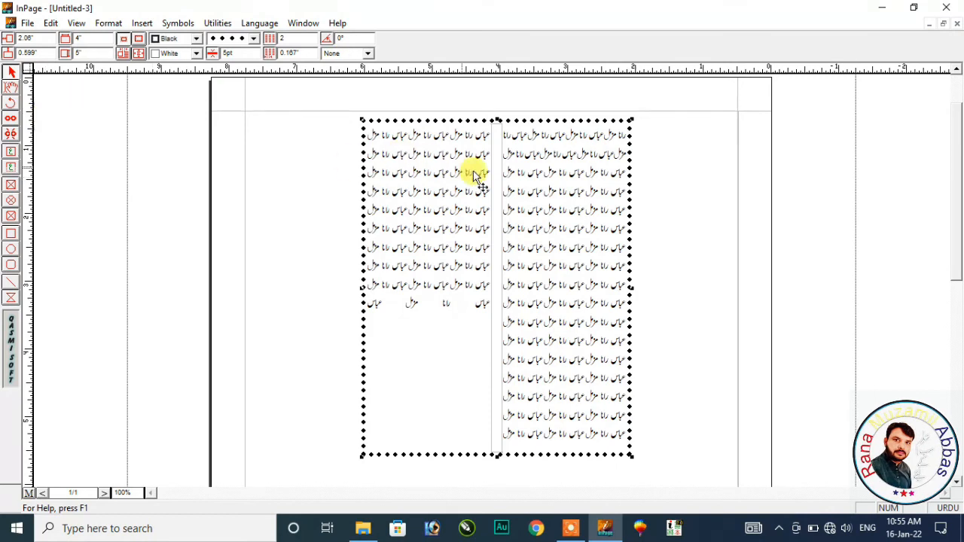
scroll(958, 173, "up", 1)
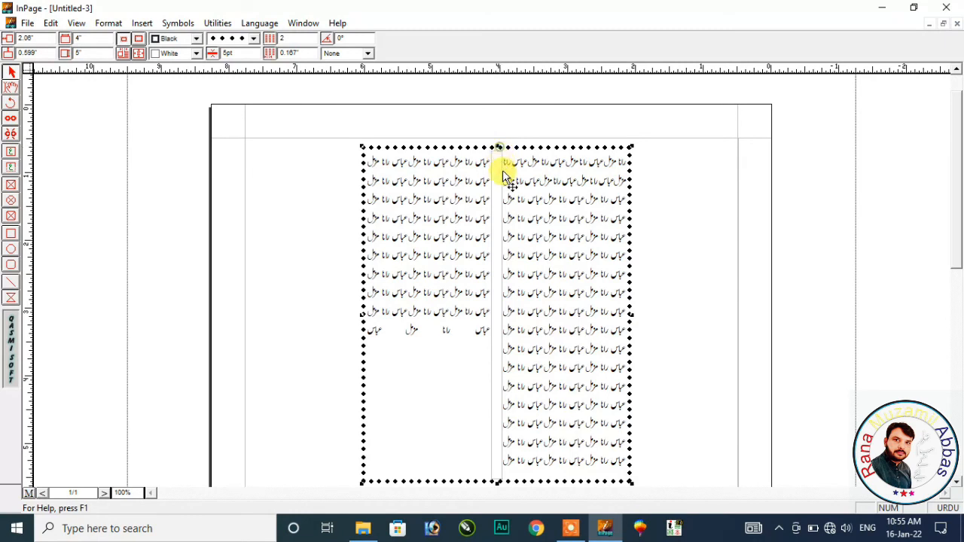
- Move the text box lower on the page and draw a horizontal line above it
left_click_drag(503, 175, 502, 219)
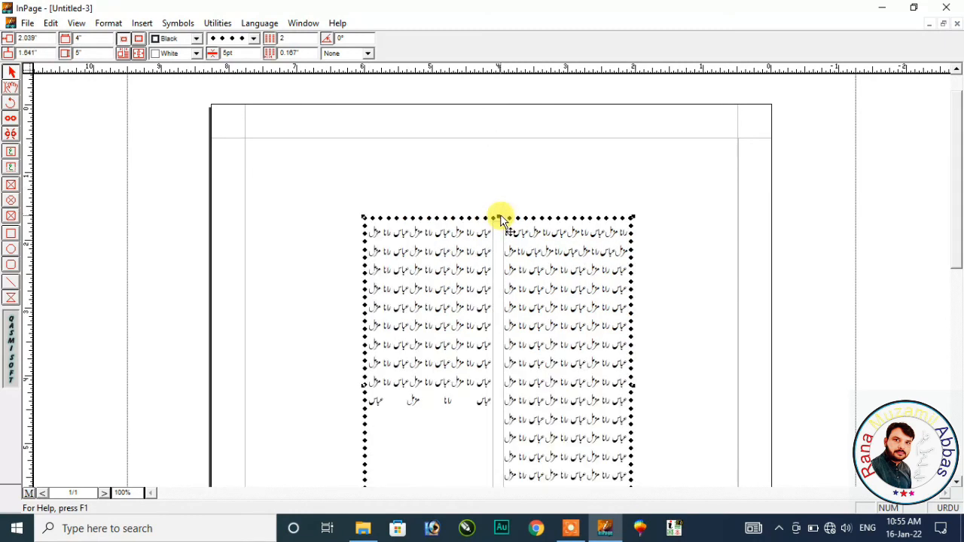
left_click(12, 285)
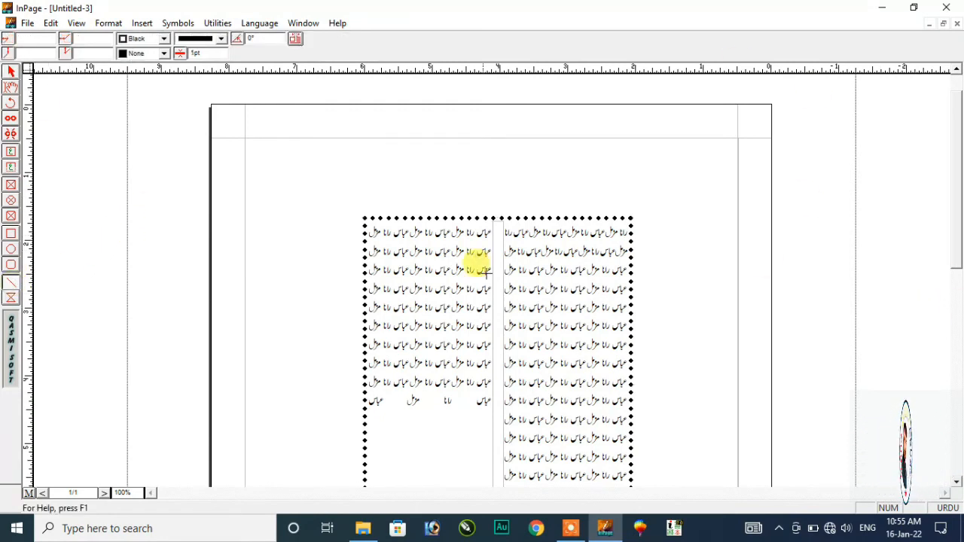
left_click_drag(382, 174, 644, 184)
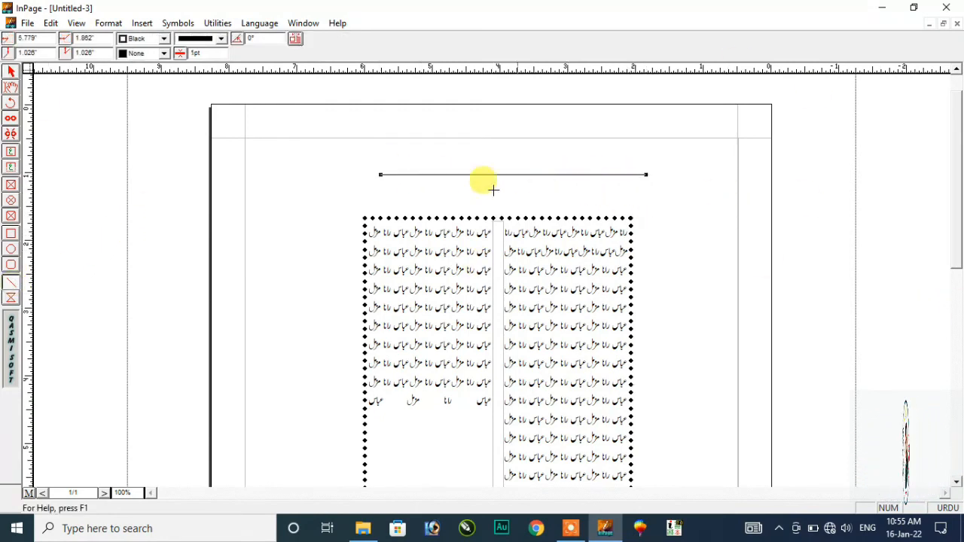
- Give the line an 8pt weight and a double-line style
left_click(222, 38)
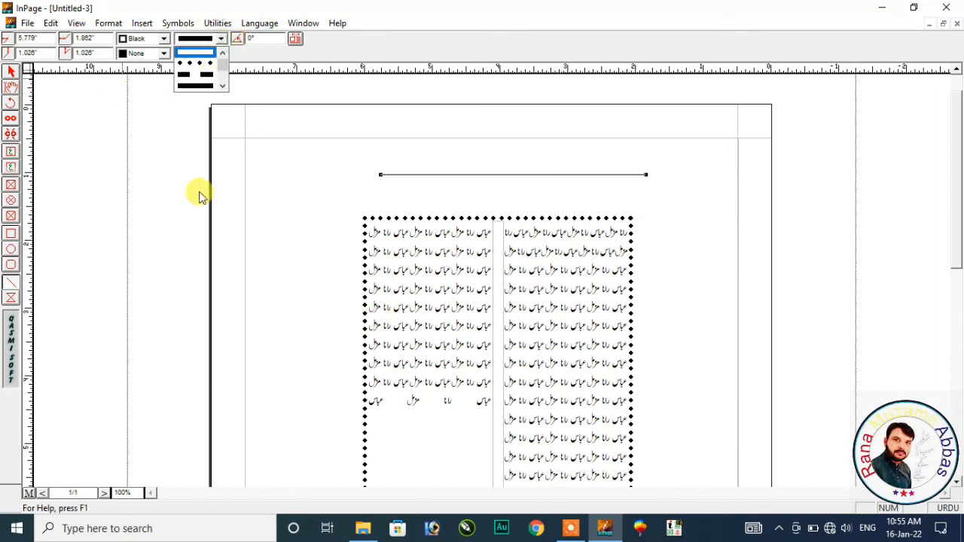
left_click(207, 66)
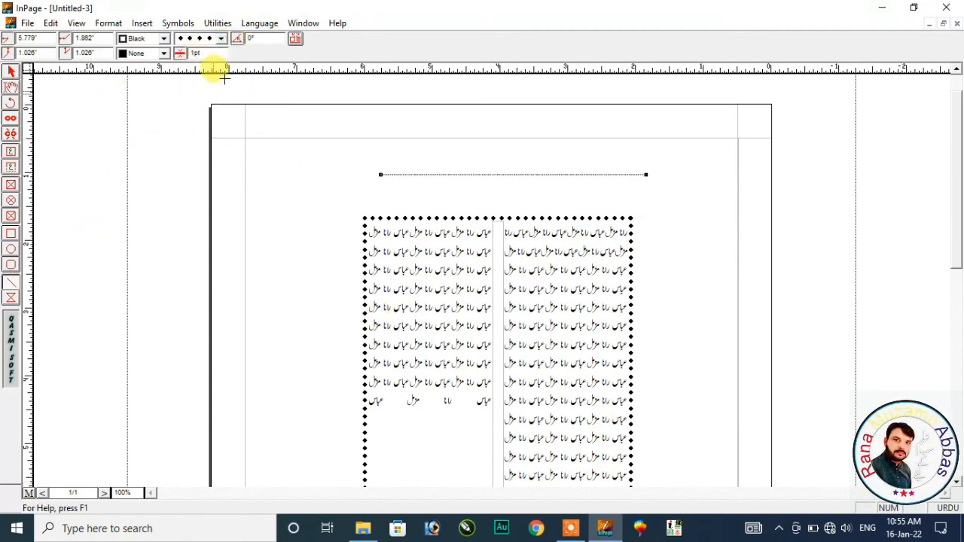
type("8")
key("Return")
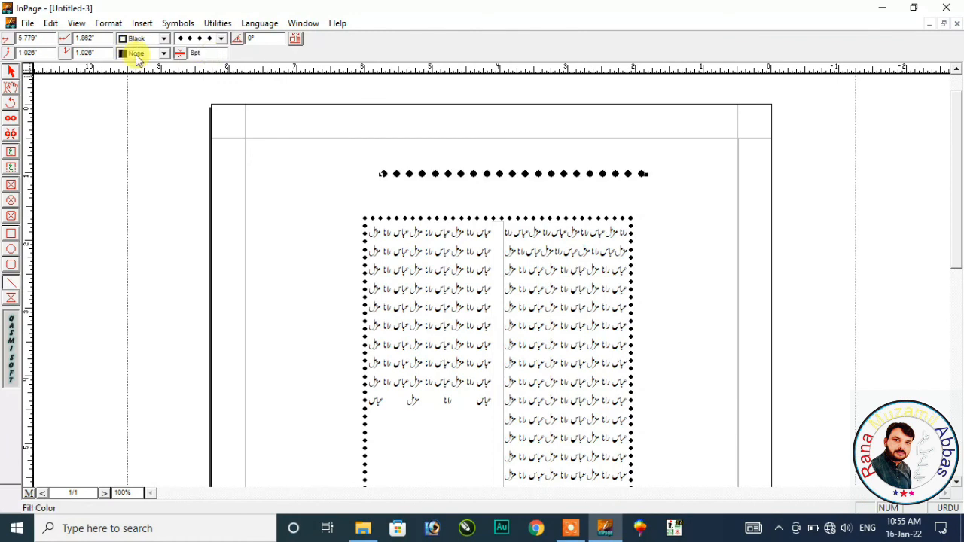
left_click(221, 40)
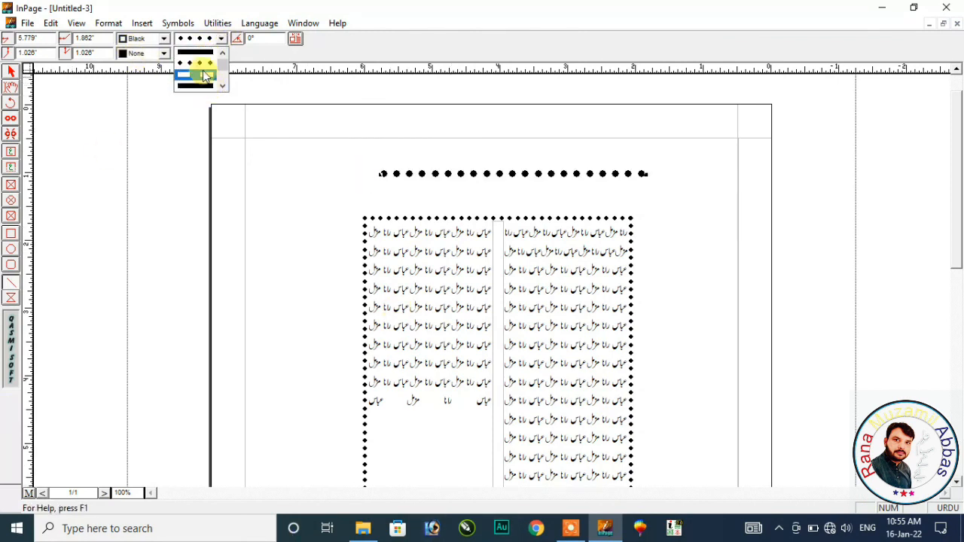
left_click(201, 55)
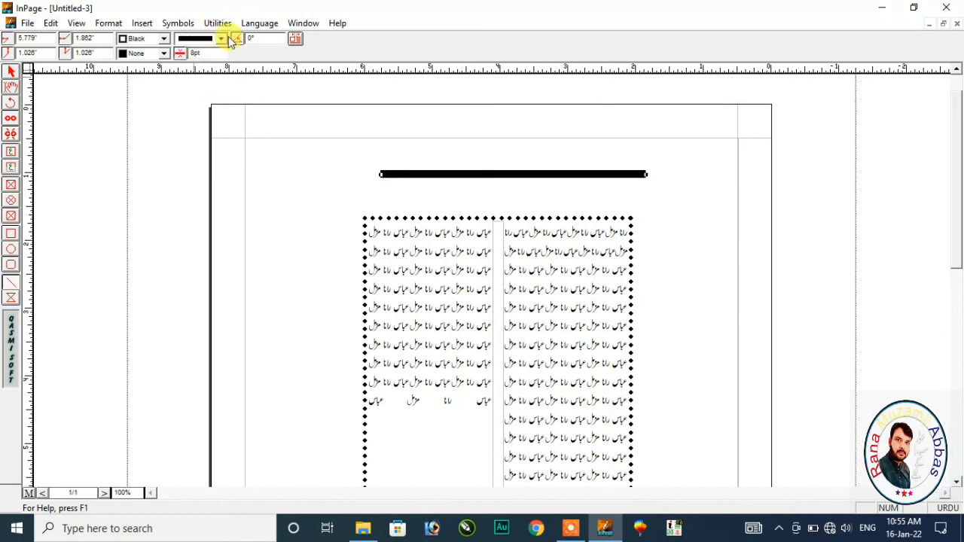
left_click(220, 39)
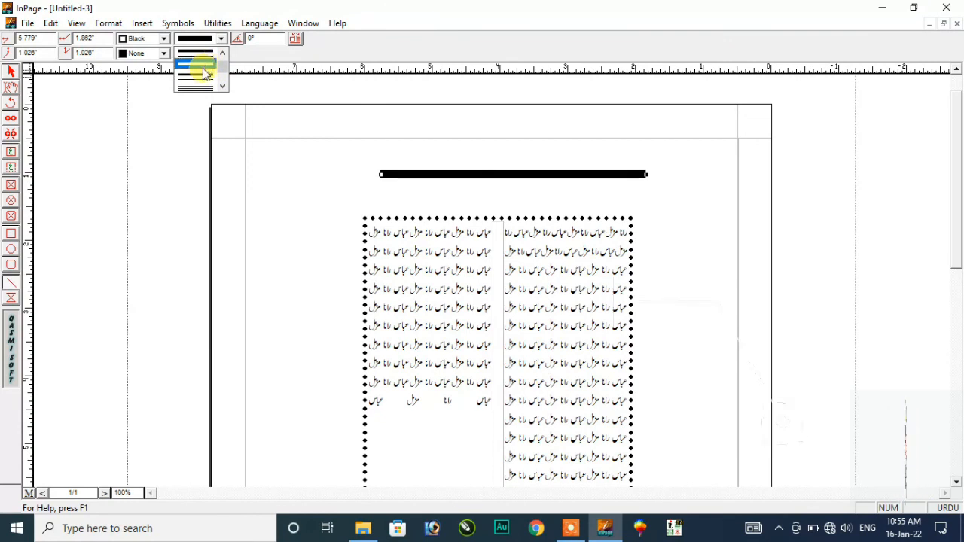
left_click(205, 72)
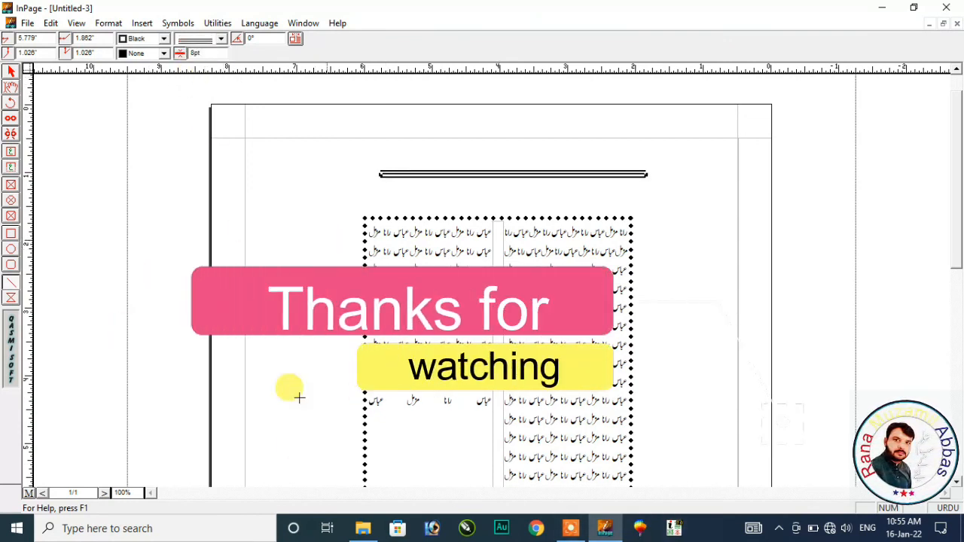